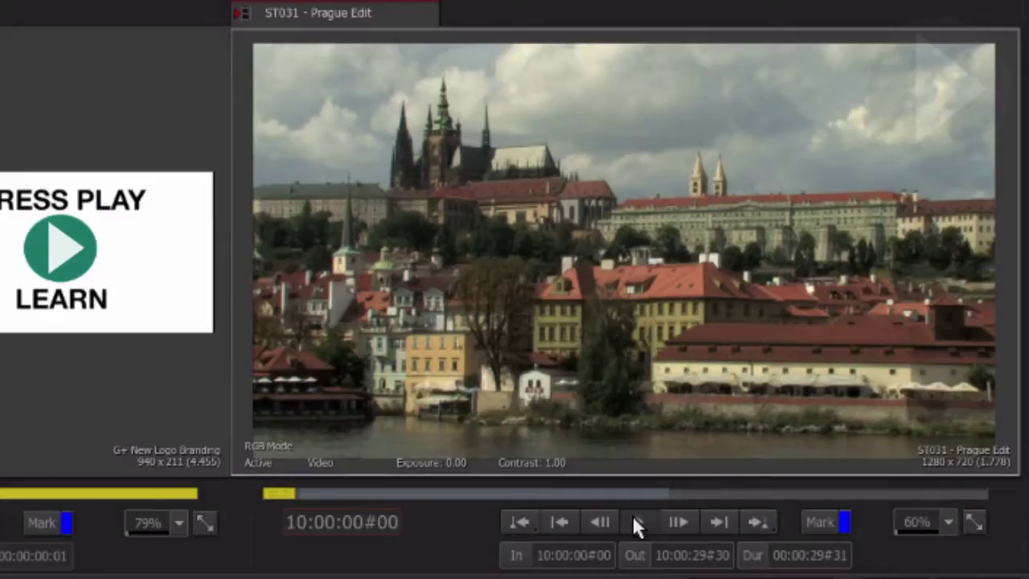
Step: Play the ST031 - Prague Edit sequence in the record viewer
click(813, 246)
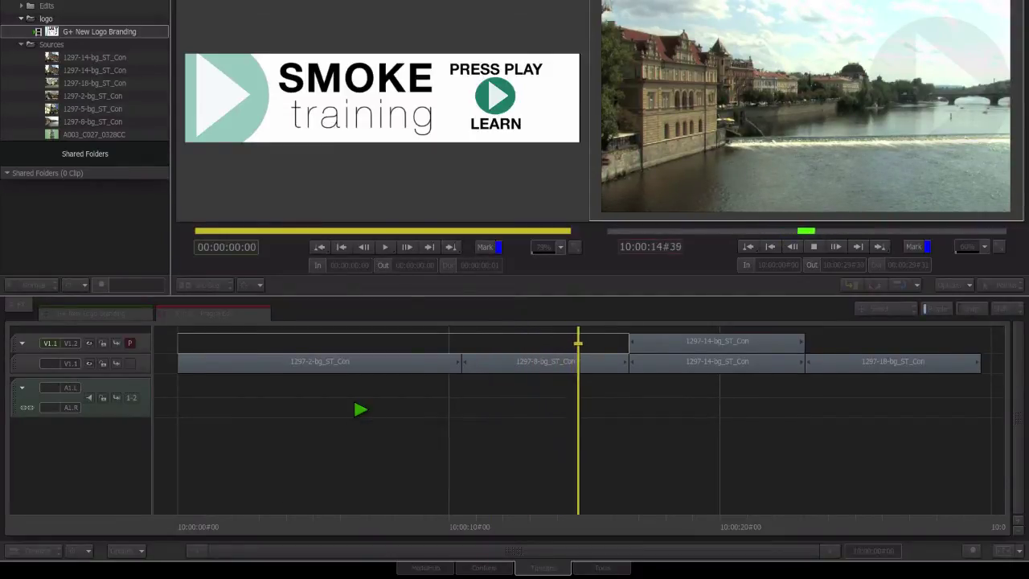
Step: Stop playback, scrub back to the start and select clip 1297-2-bg_ST_Con
click(360, 410)
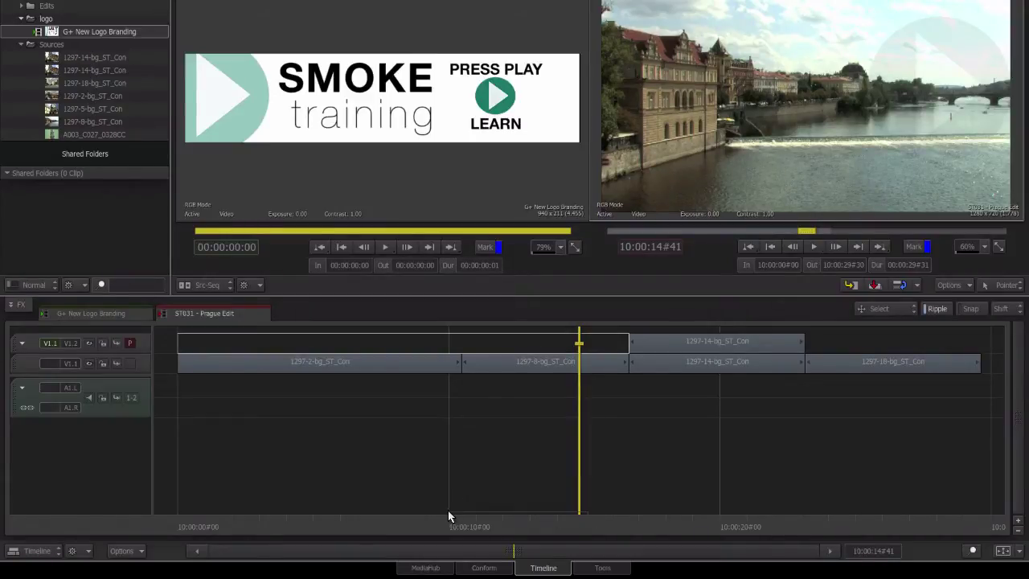
drag(442, 521, 249, 492)
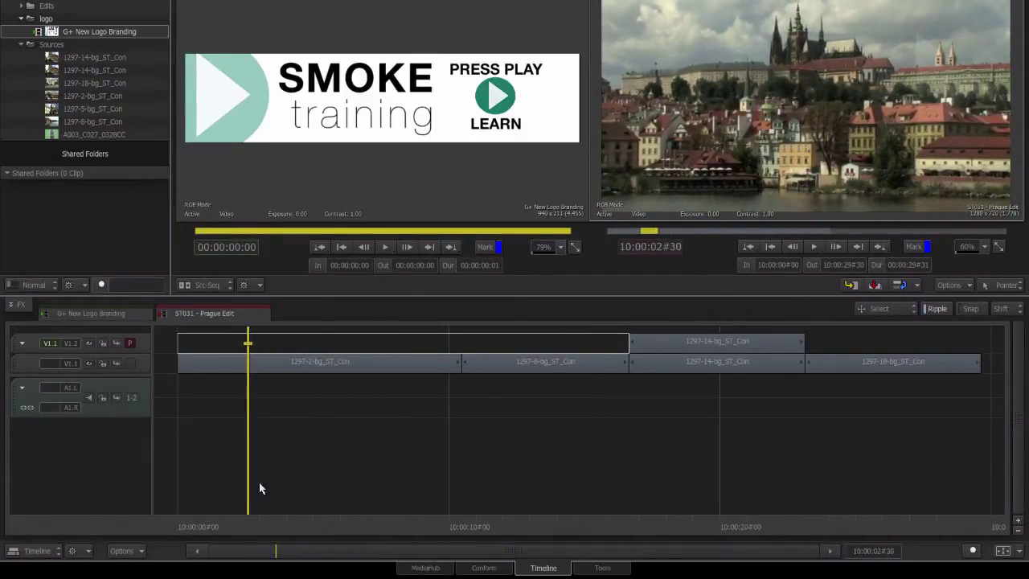
click(288, 367)
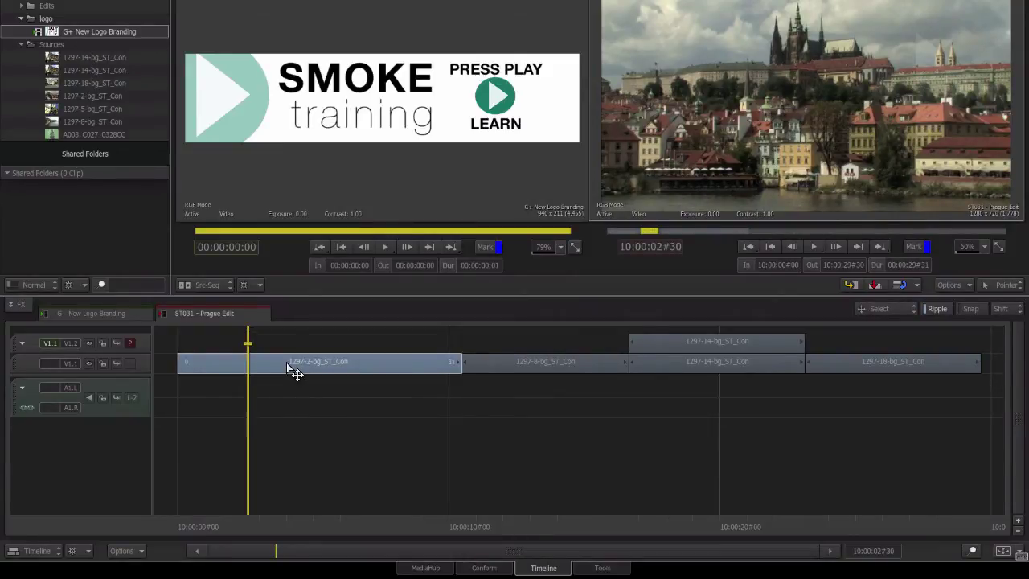
Step: Add a Colour Correct effect to the clip, then reset its red gain to 100
key(ctrl+Tab)
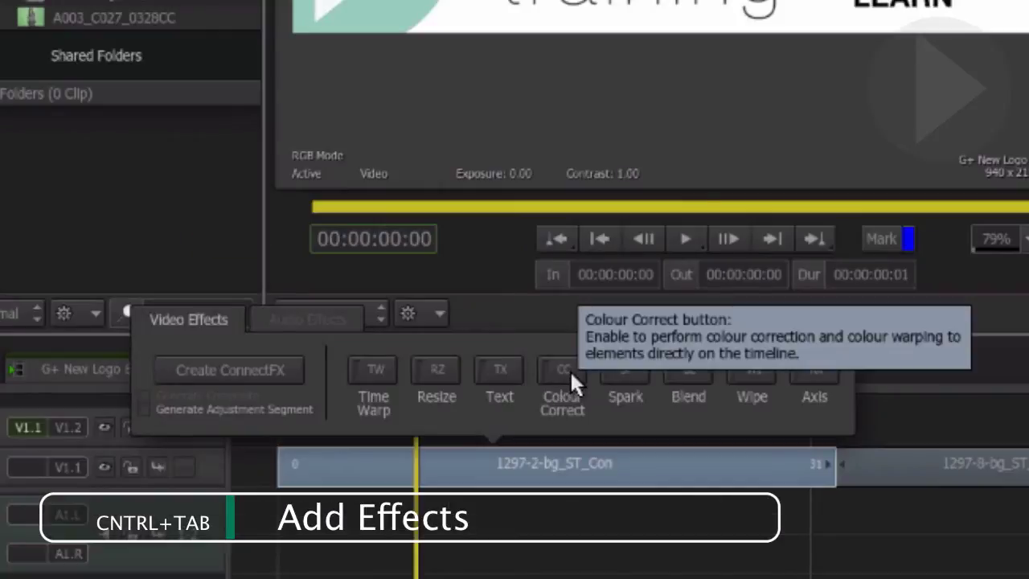
click(571, 374)
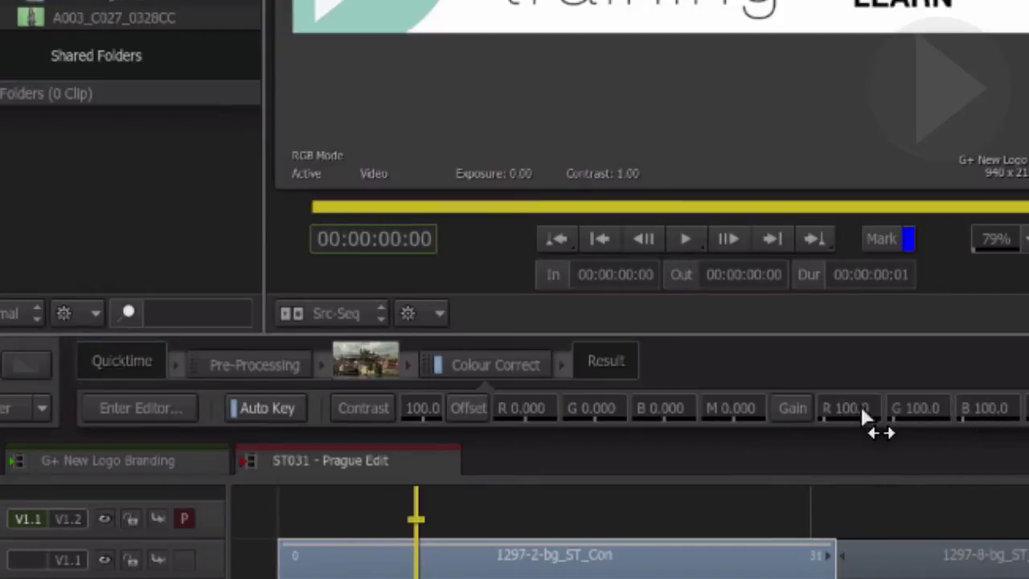
drag(852, 413, 1028, 367)
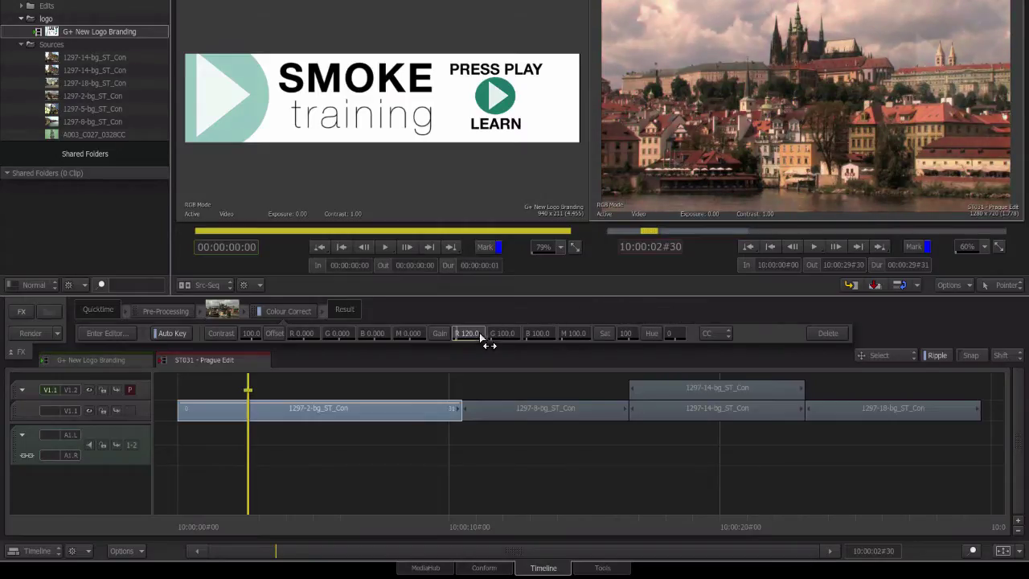
alt+click(467, 333)
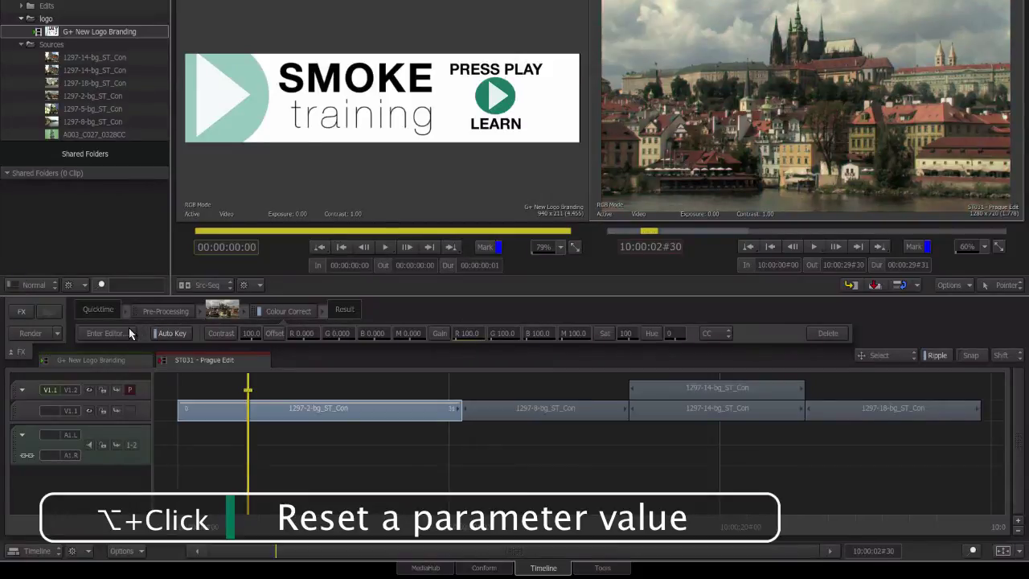
Step: In the full editor, set shadows to RGB gamma 0.66, RGB gain 133.0 and red gain 144.0
click(127, 332)
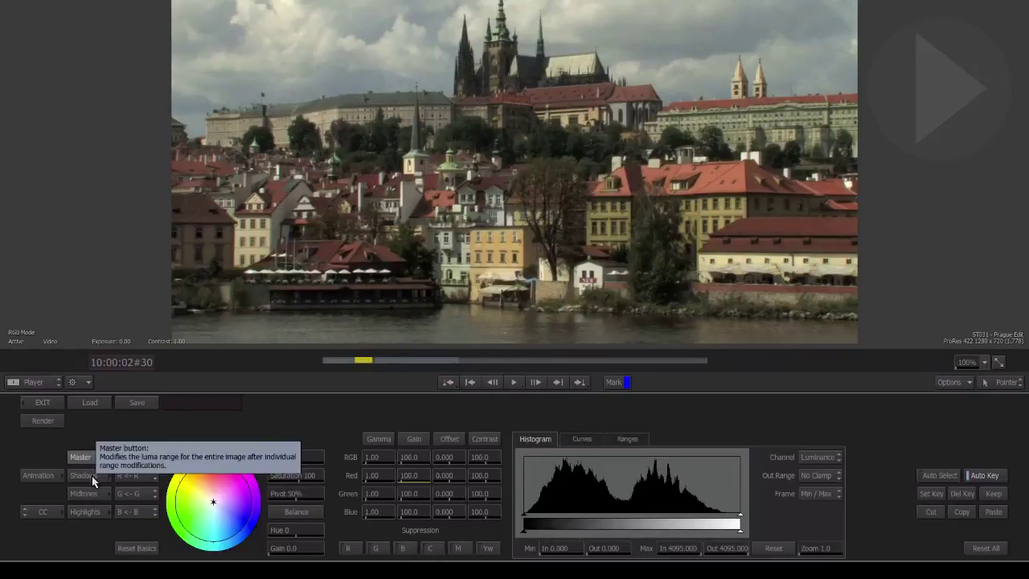
click(92, 476)
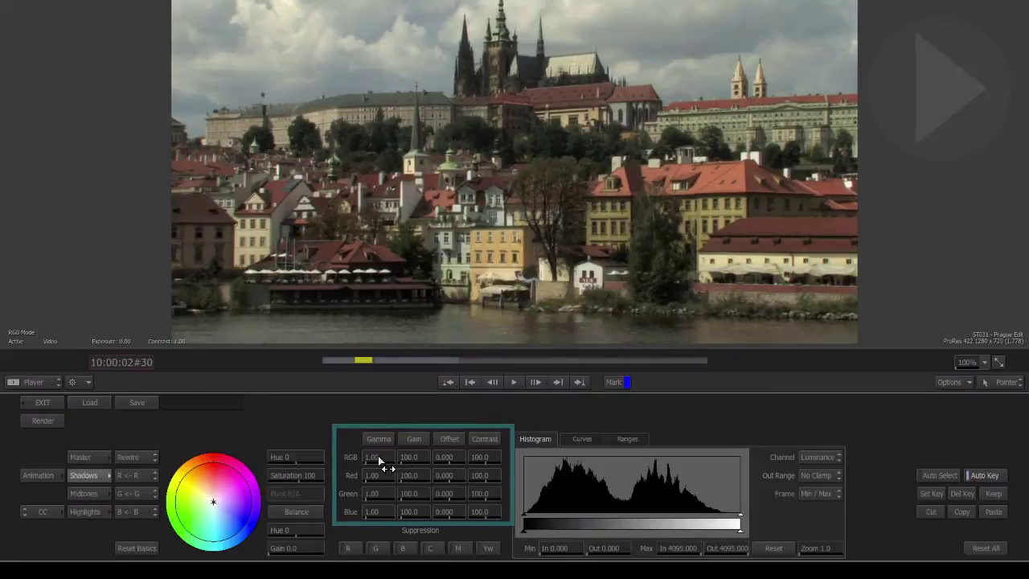
drag(431, 455, 529, 424)
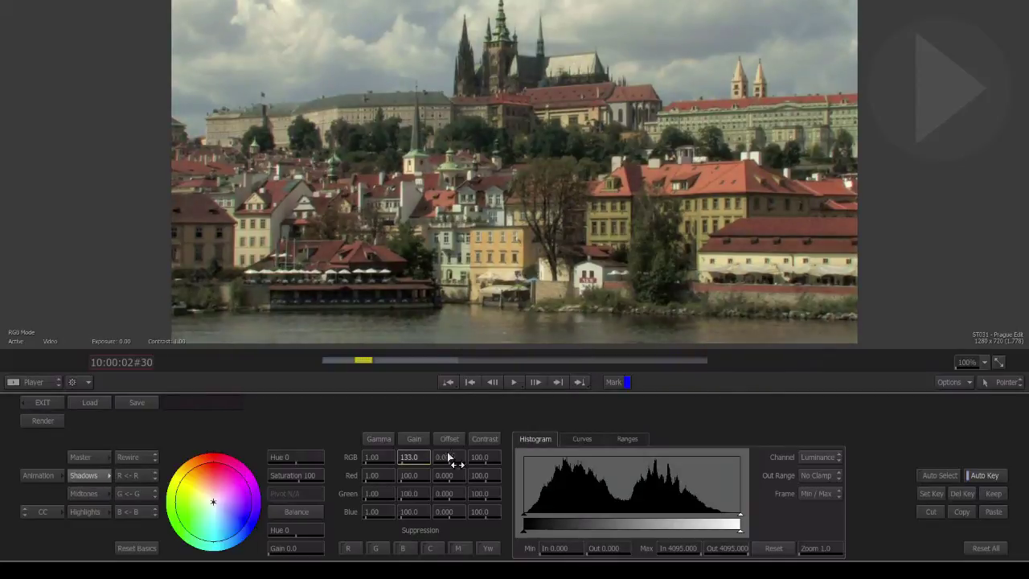
drag(413, 479, 239, 416)
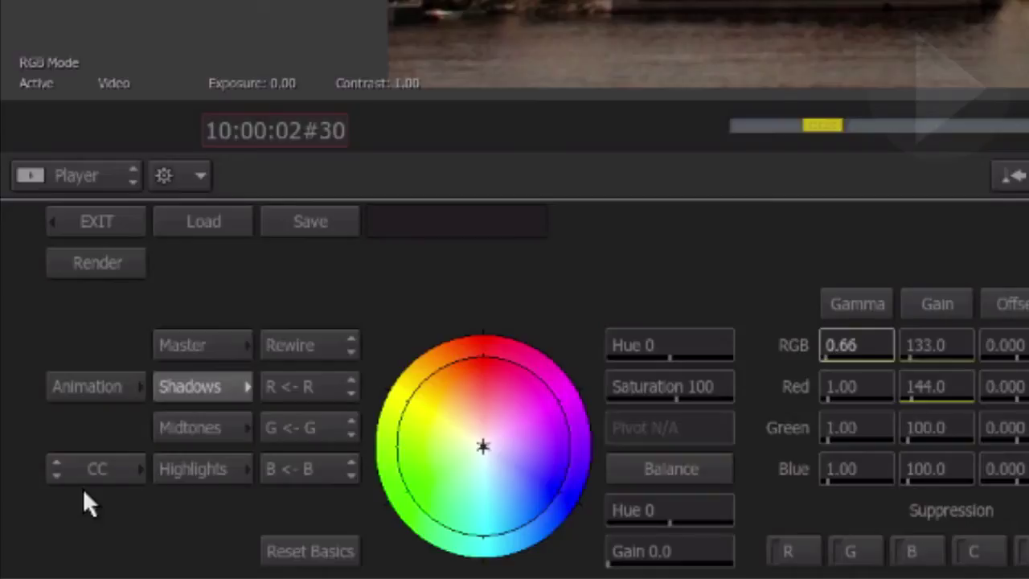
Step: Replace the basic colour corrector with the Colour Warper by switching CC to CW
click(88, 470)
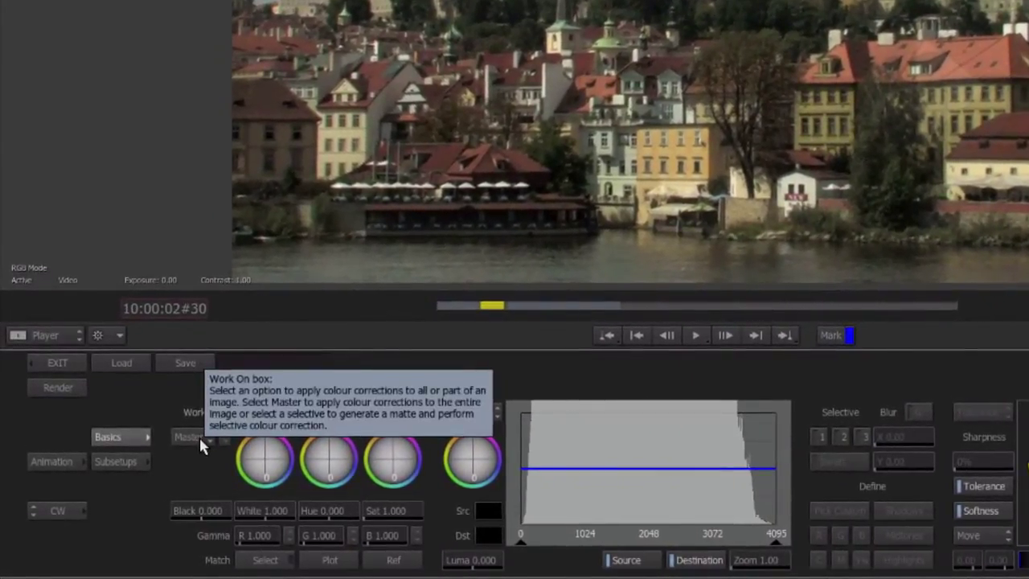
Step: Choose Sel 1 from the Work On list in the Colour Warper
click(201, 445)
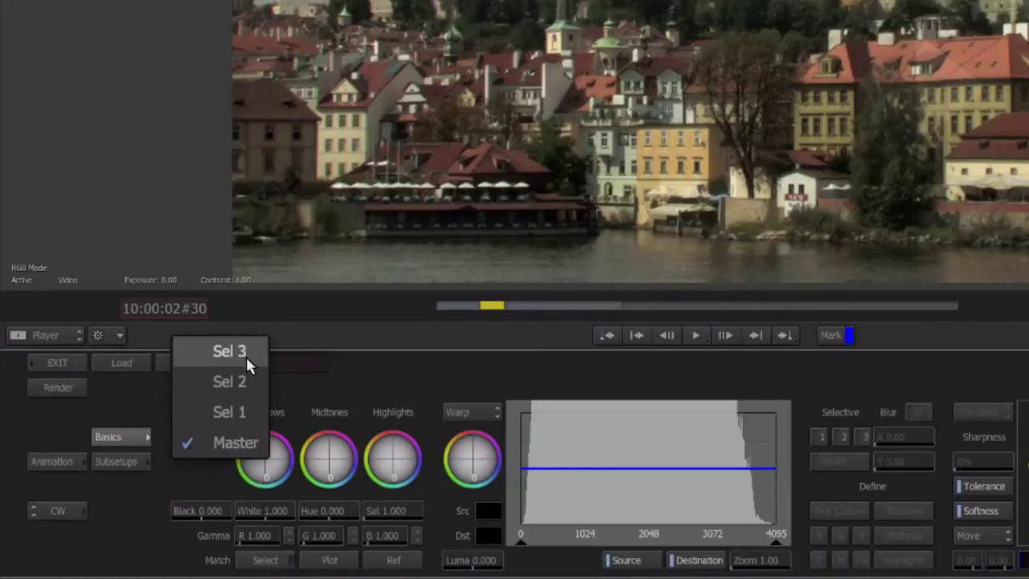
click(247, 414)
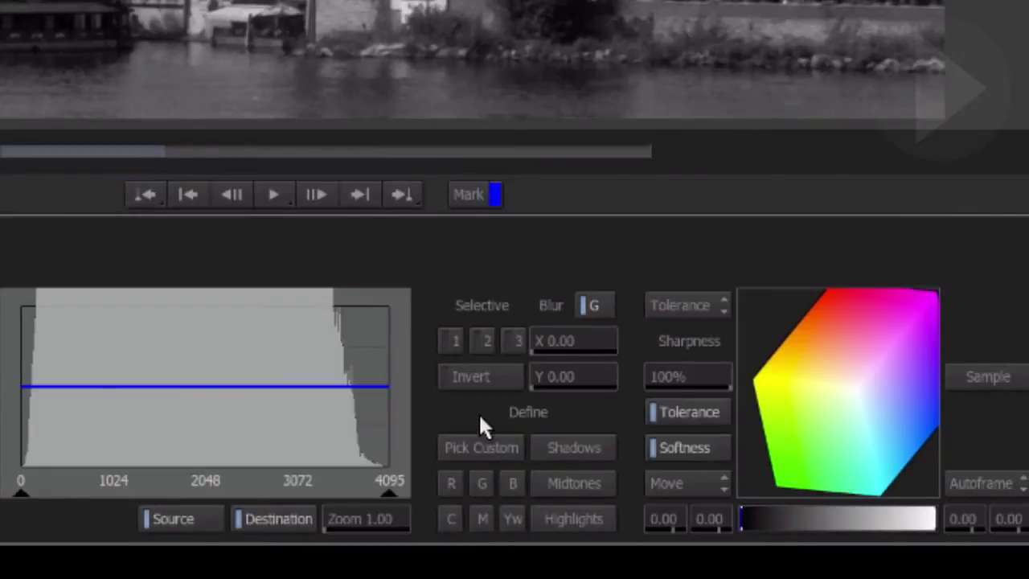
Step: Key Sel 1 on a red rooftop colour sampled with Pick Custom in a zoomed-in viewer
click(479, 447)
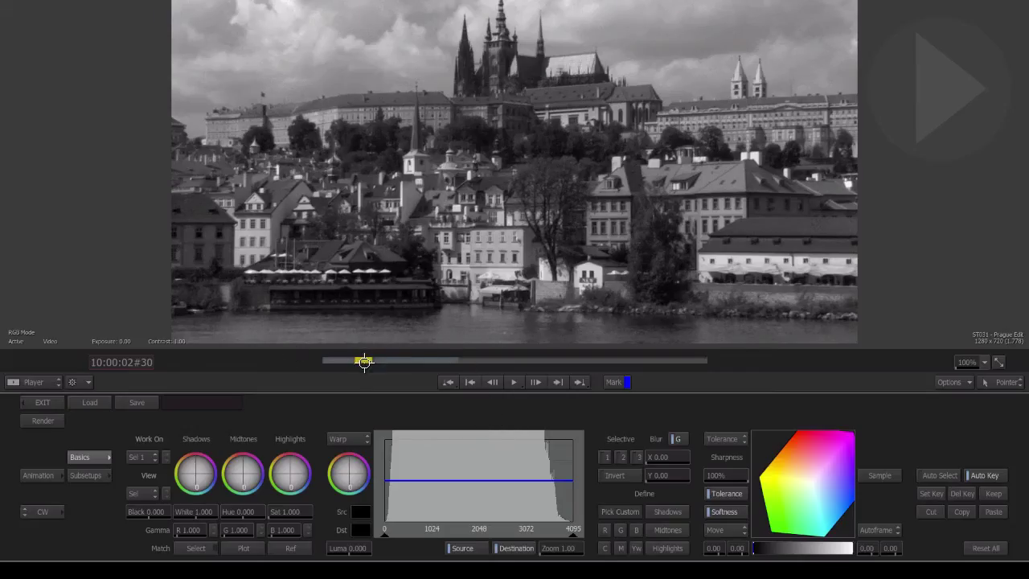
key(super+plus)
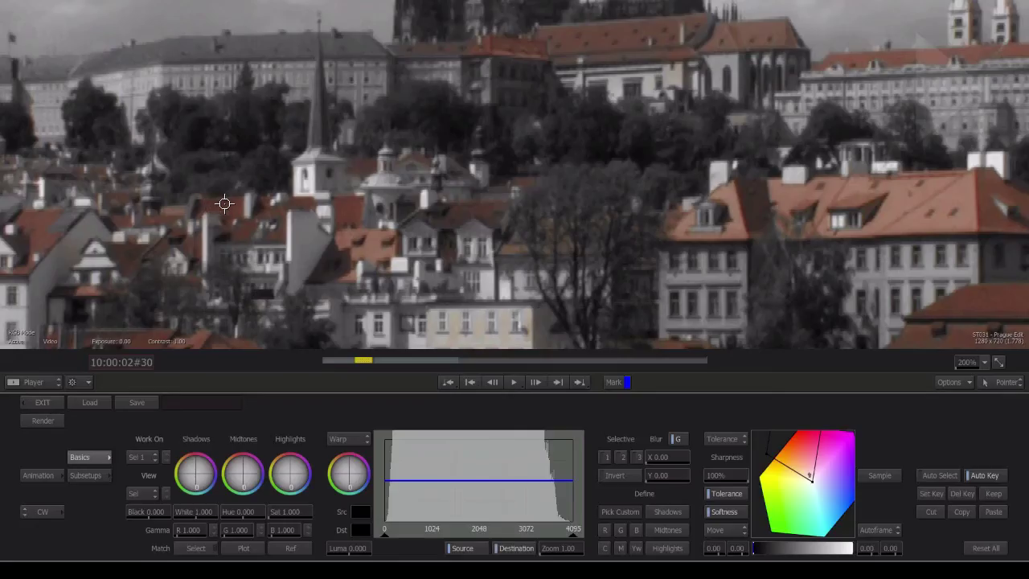
click(225, 203)
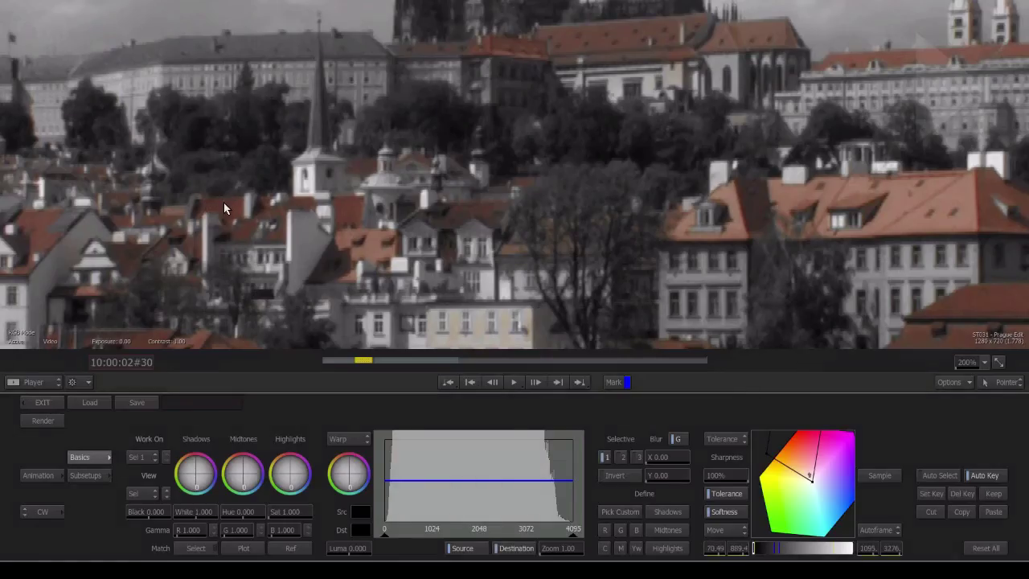
key(Home)
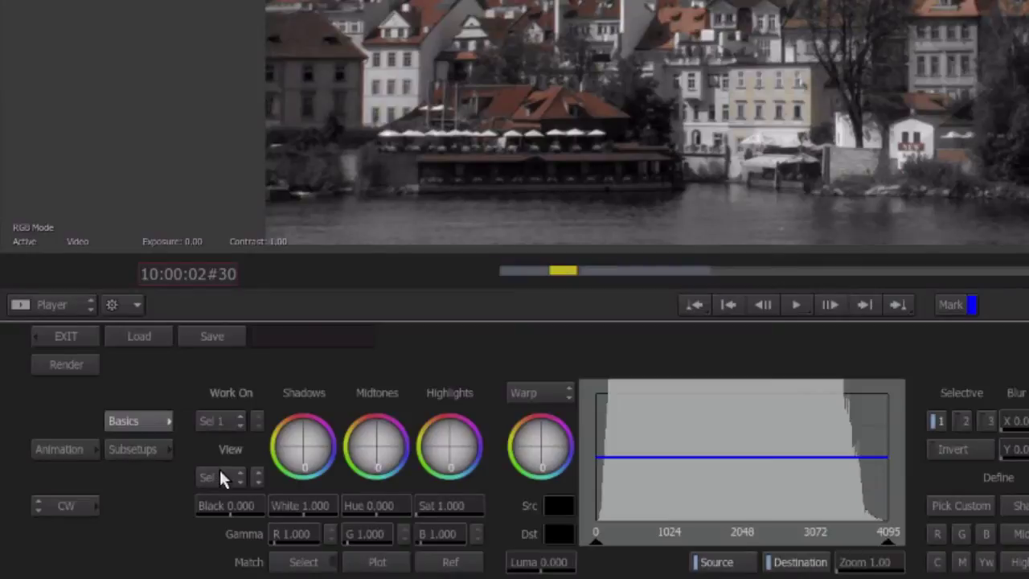
Step: Switch the viewer to Matte to show Sel 1's black-and-white rooftop selection
click(220, 472)
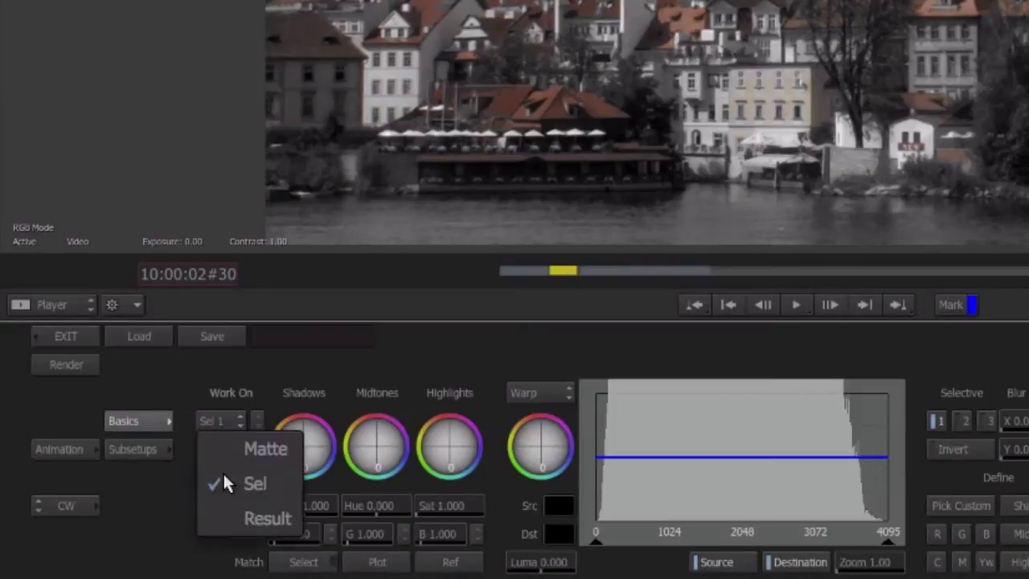
click(238, 455)
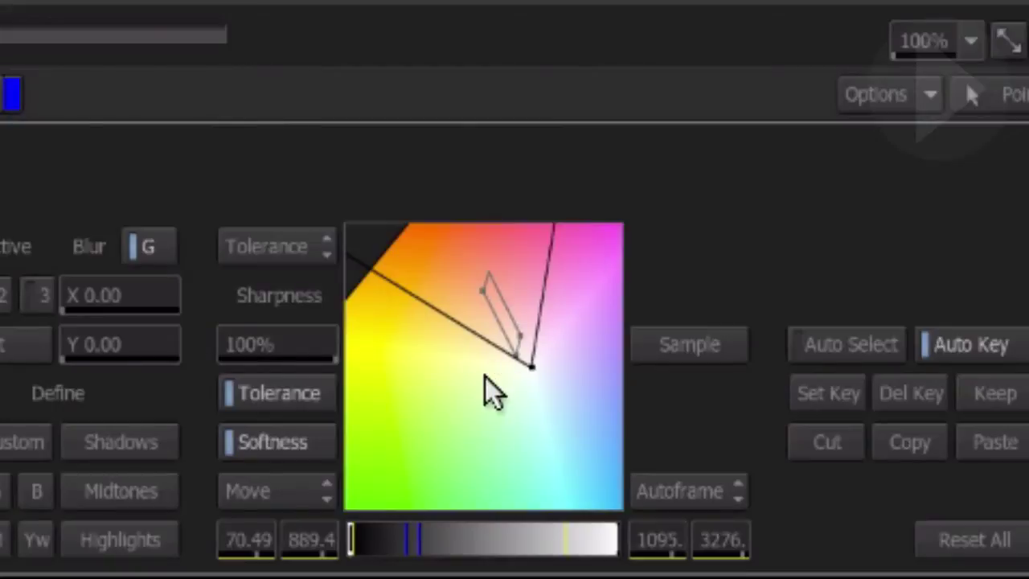
Step: Zoom into the colour cube and drag a selection vertex to widen the red range
drag(487, 378, 402, 373)
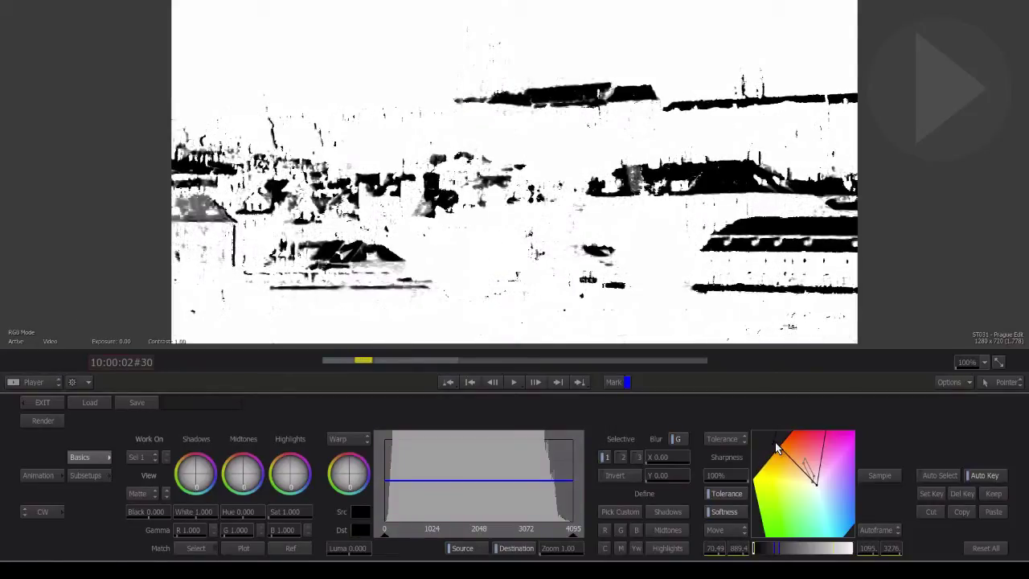
drag(776, 447, 824, 439)
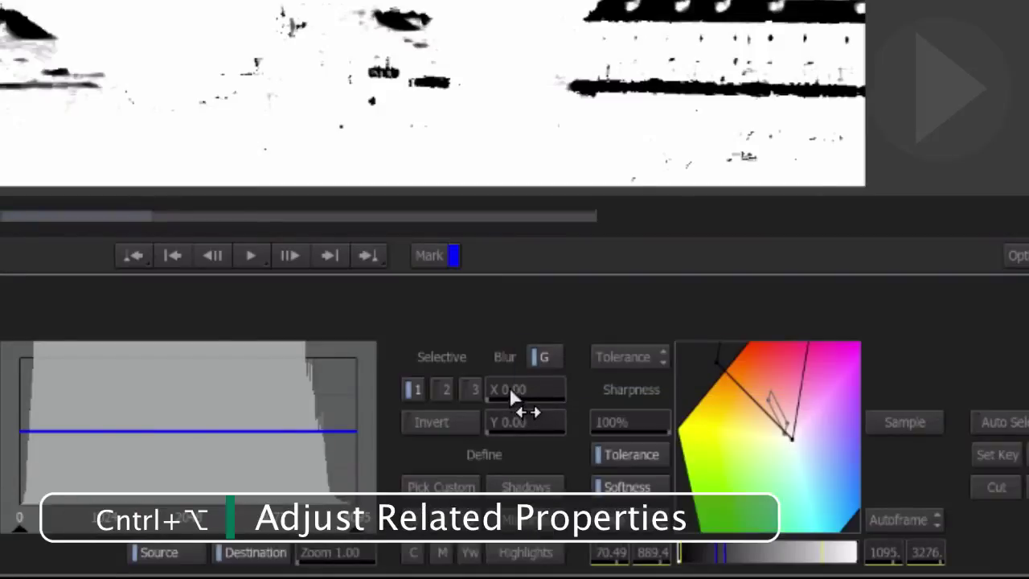
Step: Blur the Sel 1 matte to 3.00 in X and Y, return the view to Sel, and adjust saturation
mouse_move(528, 392)
mouse_down()
mouse_move(547, 392)
mouse_move(528, 389)
mouse_up()
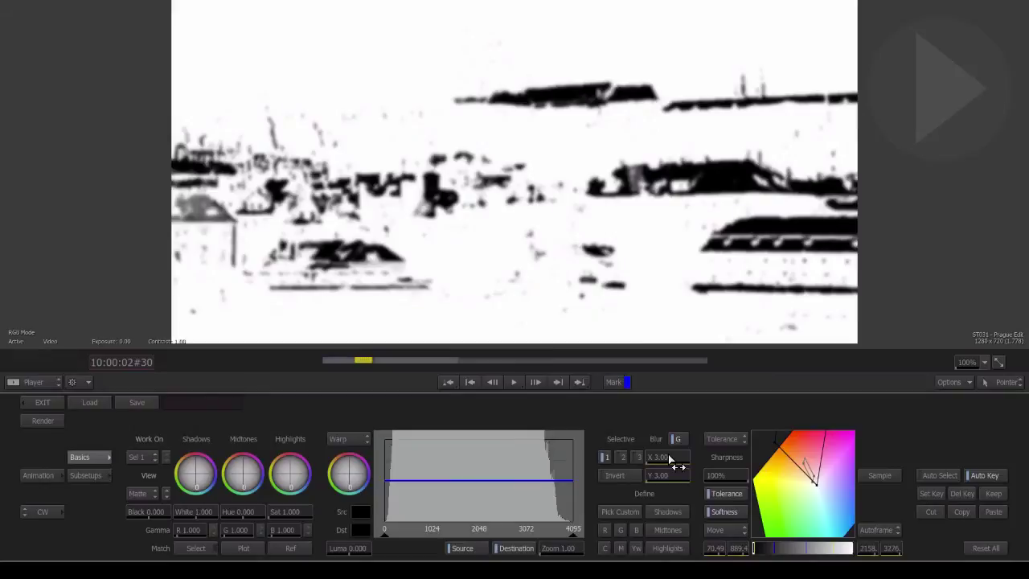
click(145, 492)
click(150, 519)
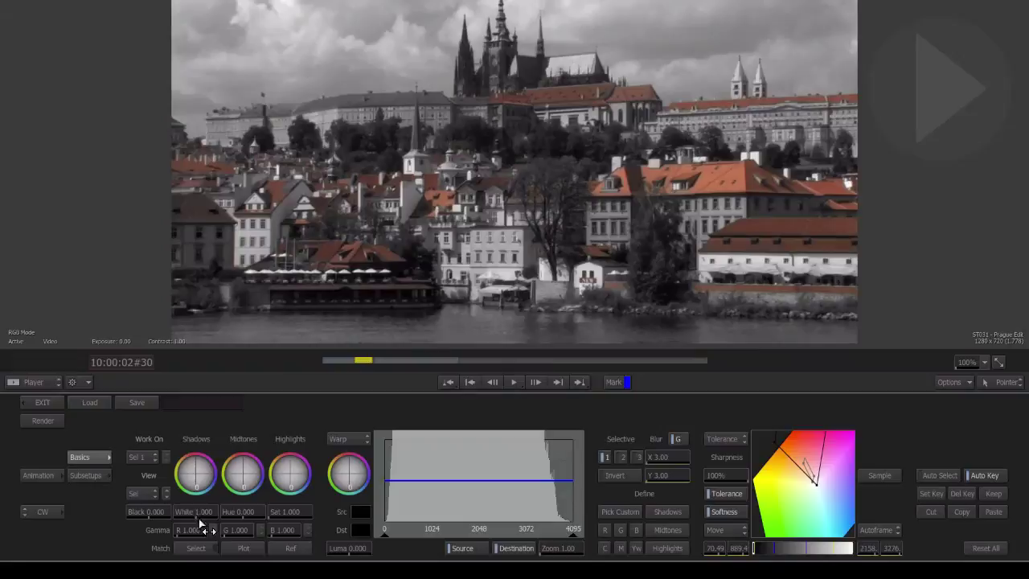
mouse_move(276, 517)
mouse_down()
mouse_move(459, 493)
mouse_move(486, 502)
mouse_move(693, 463)
mouse_move(421, 481)
mouse_move(710, 438)
mouse_move(402, 475)
mouse_move(282, 524)
mouse_up()
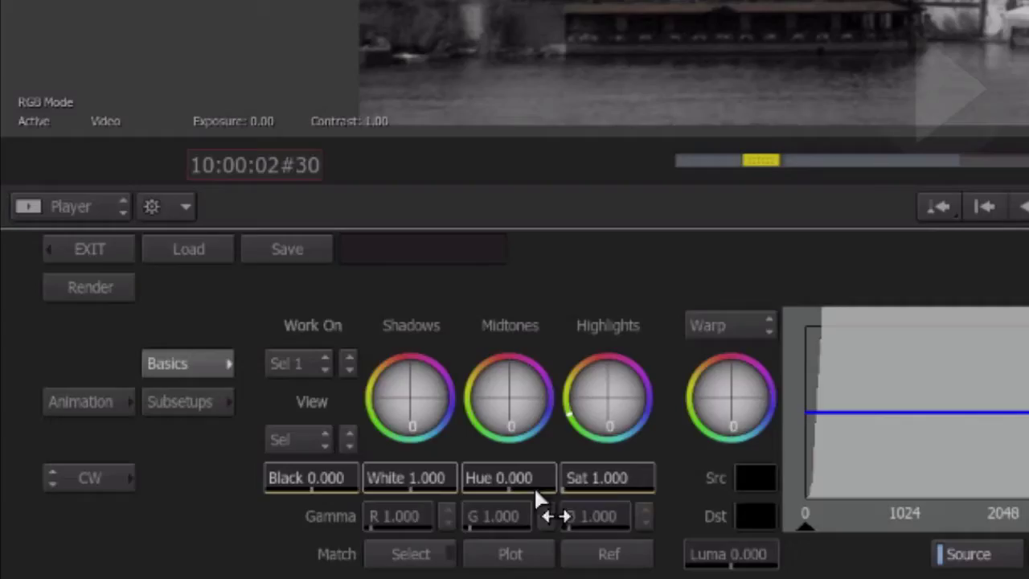
Step: Reset Sel 1 saturation, then set the viewer to Result to see the full-colour correction
click(140, 496)
click(305, 493)
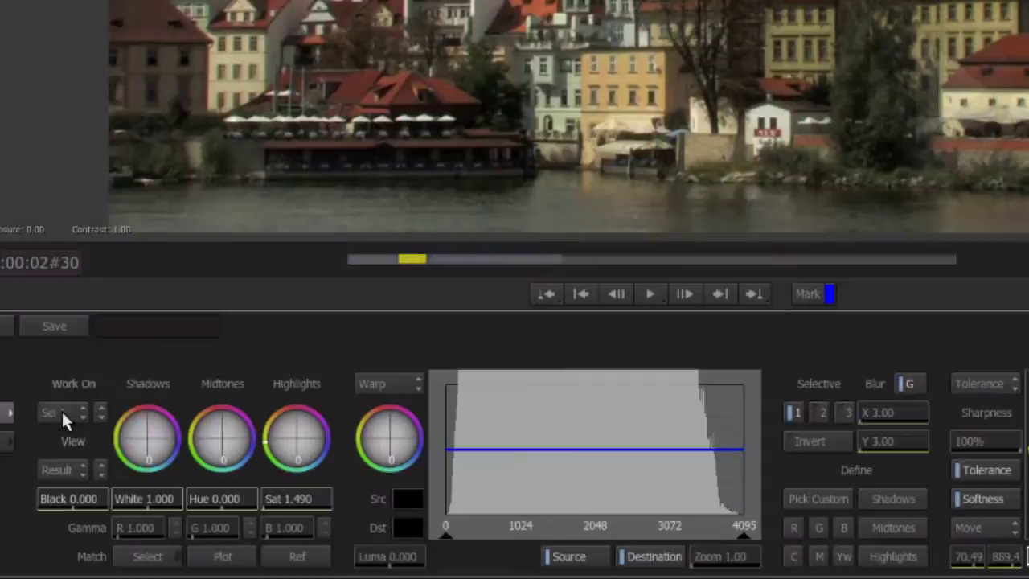
Step: Pick a custom colour range for Sel 2 by sampling the castle's red roofs
click(61, 409)
click(65, 395)
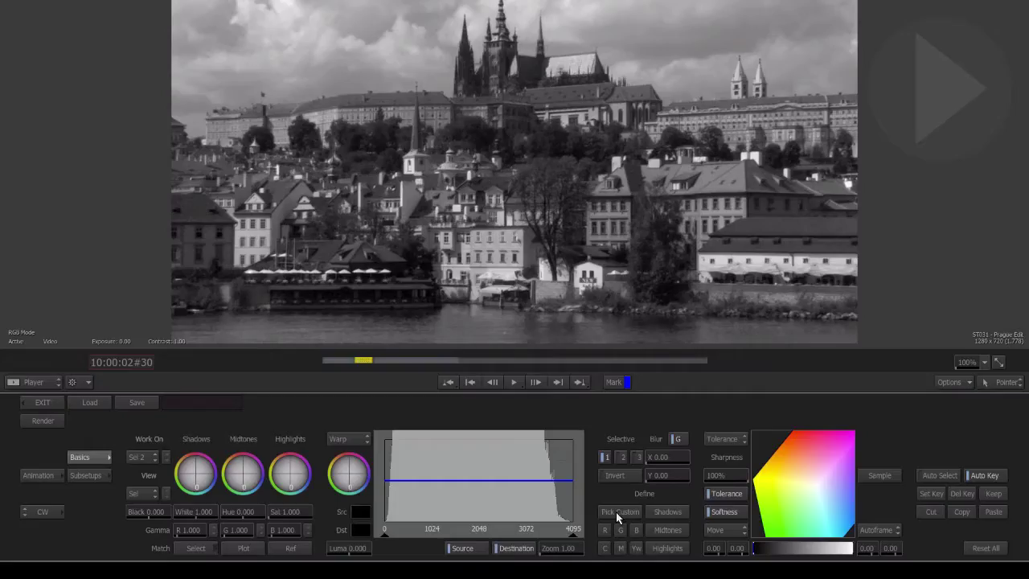
click(814, 499)
click(457, 133)
drag(462, 131, 450, 141)
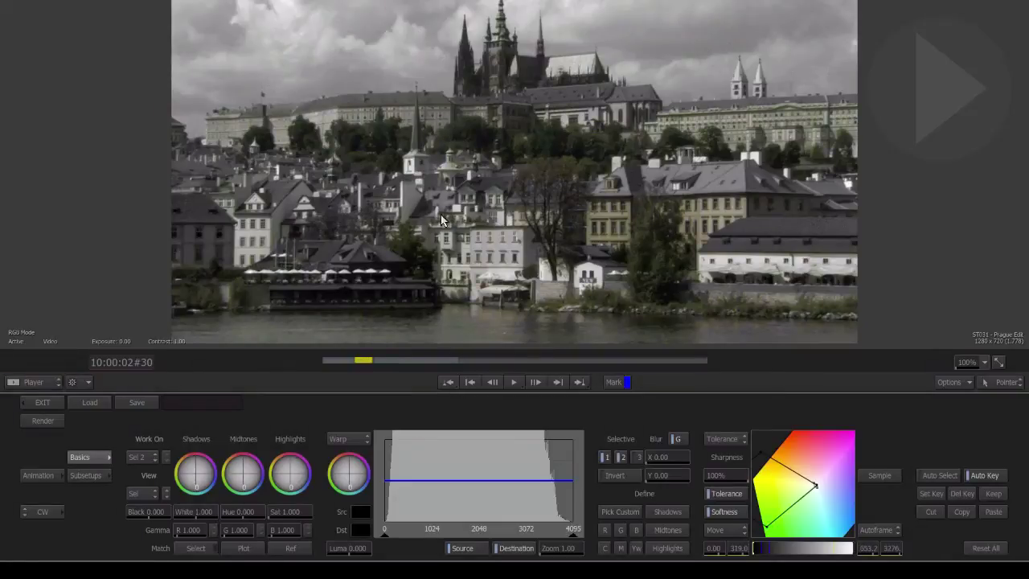
Step: Check Sel 2 as a matte, return to Result view, and raise saturation to 1.650
click(147, 491)
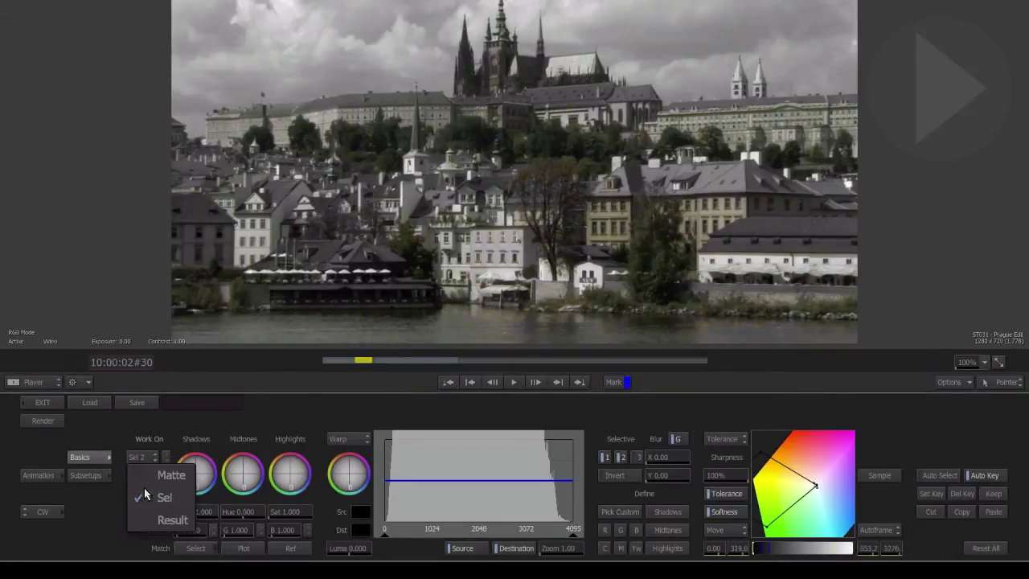
click(147, 478)
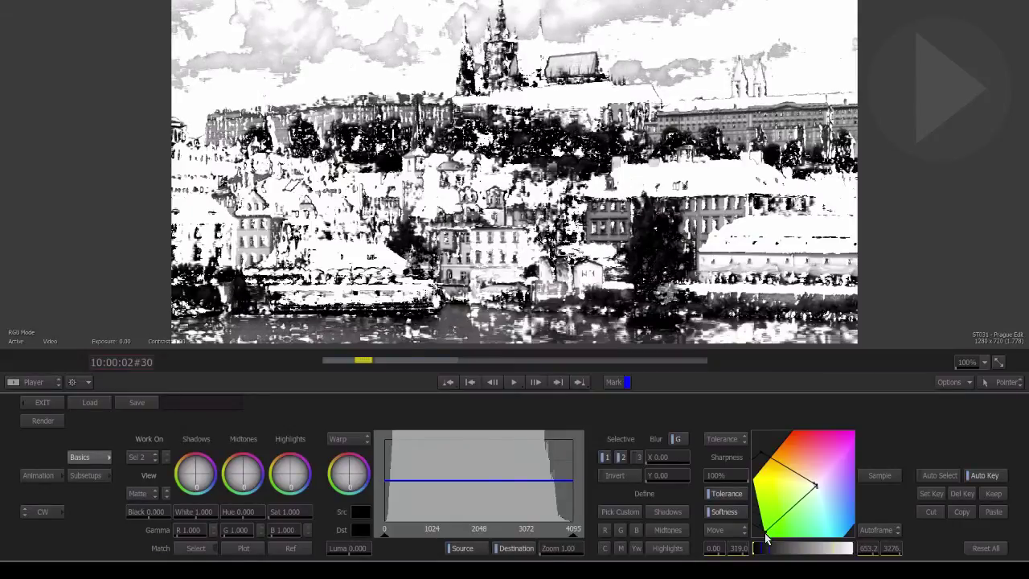
click(144, 492)
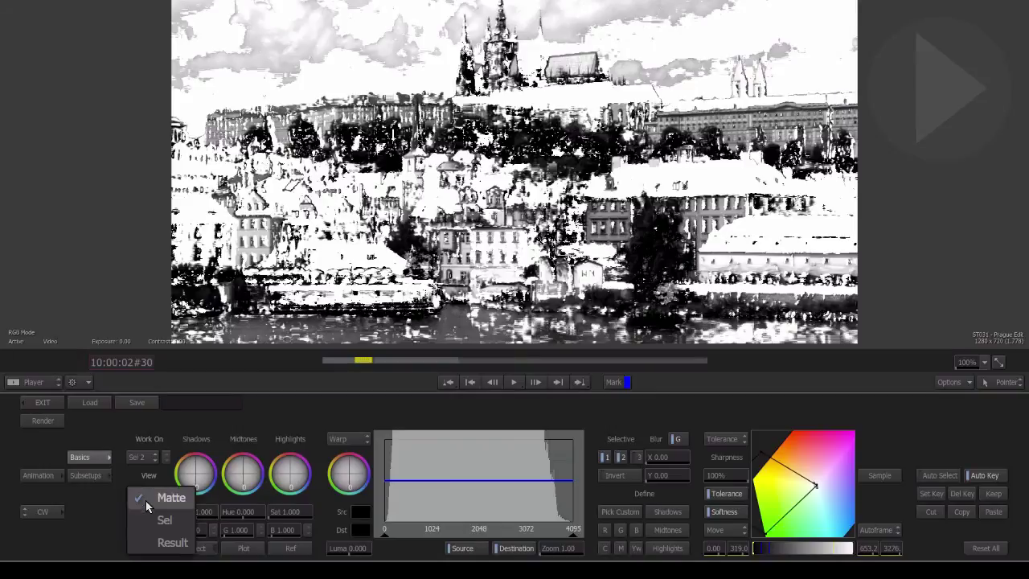
click(152, 541)
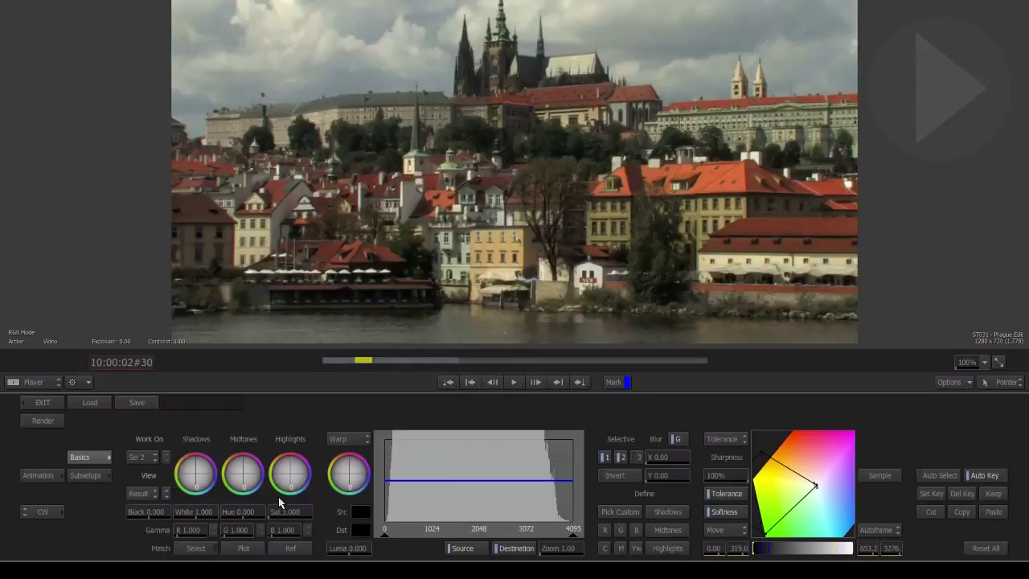
drag(282, 511, 525, 493)
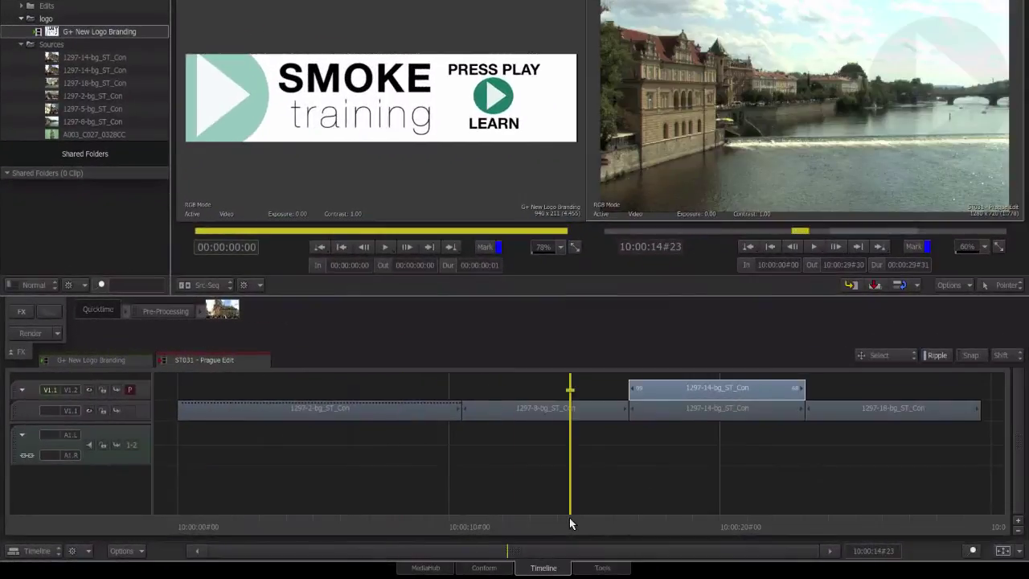
Step: Add a Colour Correct effect to the 1297-14-bg_ST_Con tram clip and enter its editor
drag(569, 518, 630, 508)
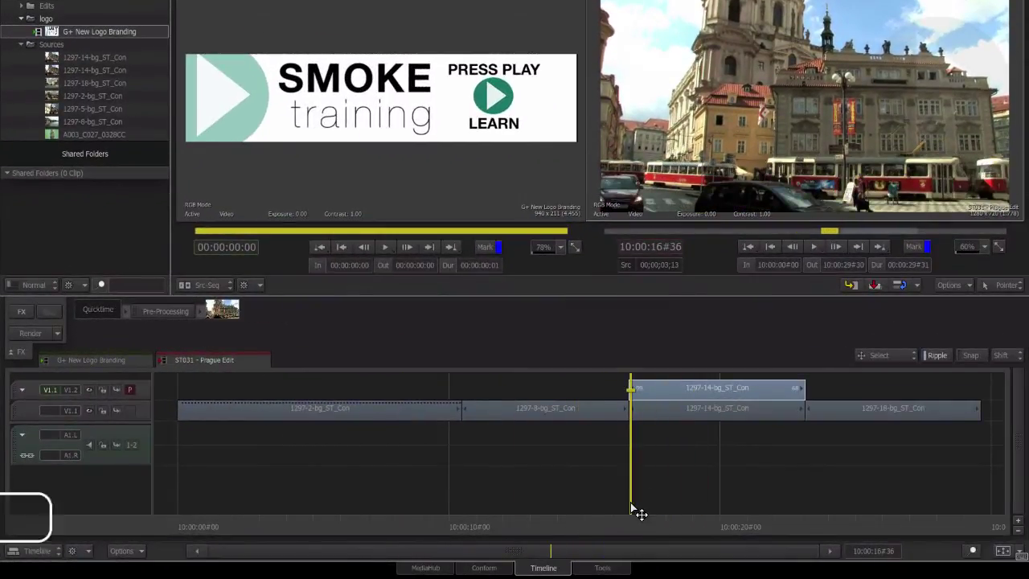
key(ctrl+Tab)
click(670, 351)
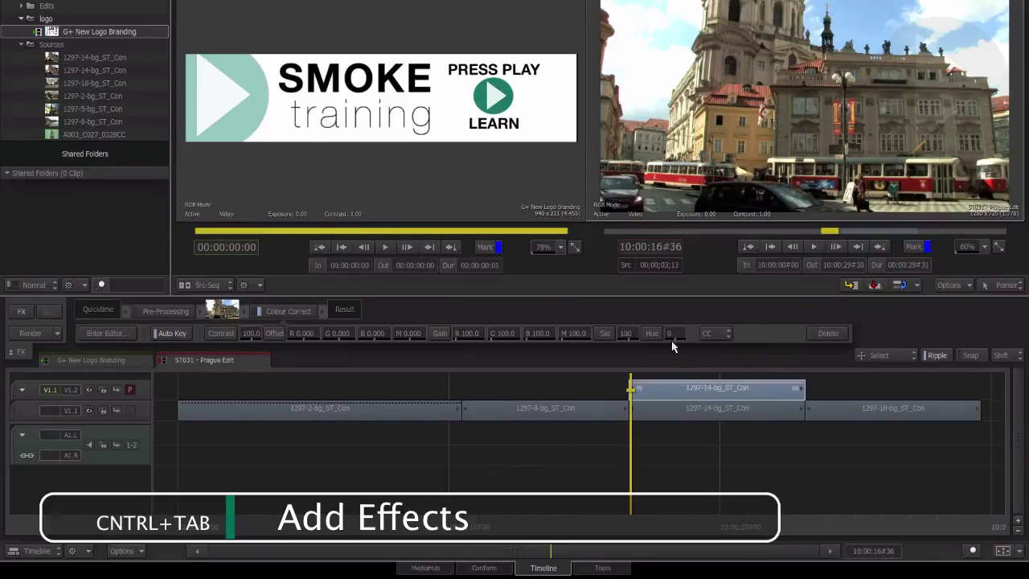
click(114, 333)
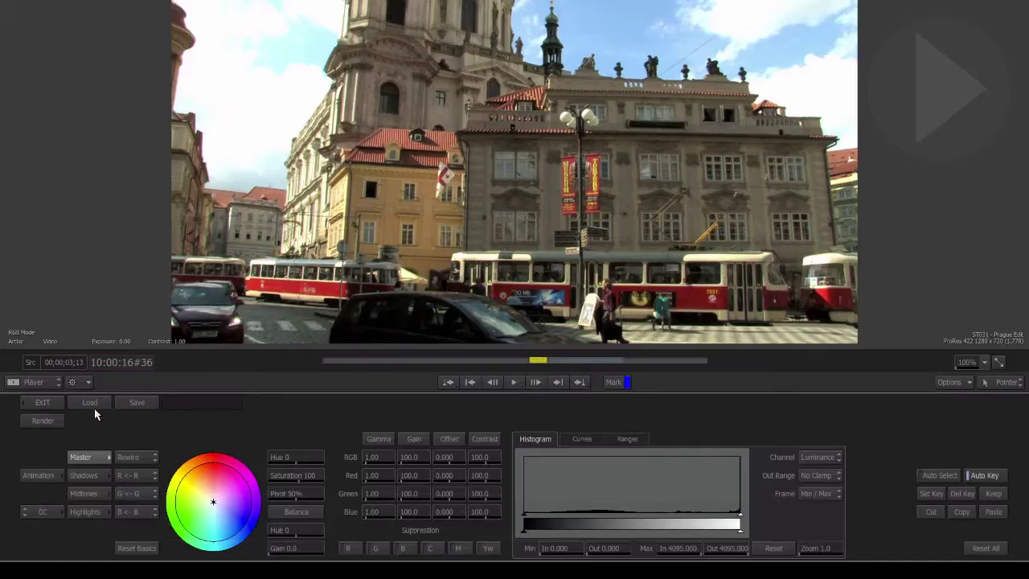
Step: In Color Warper, set Sel 1 to the tram's sampled red and preview it in Sel view
click(39, 508)
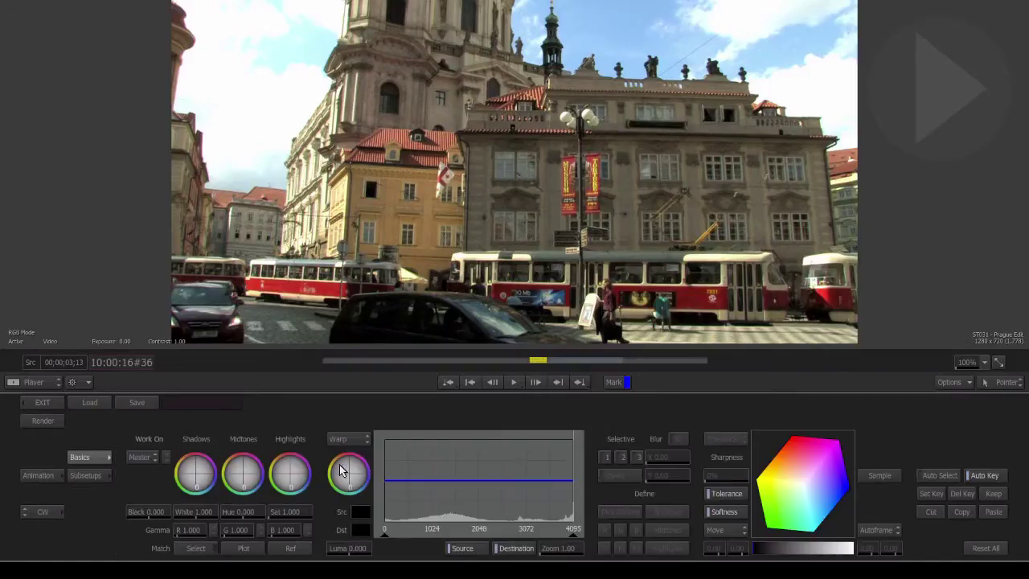
click(132, 455)
click(145, 442)
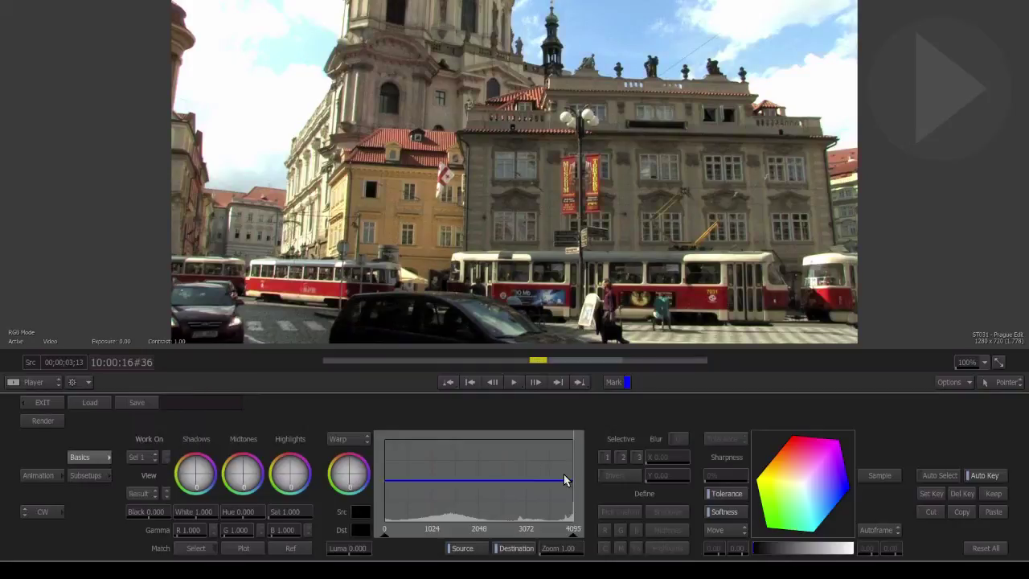
click(624, 511)
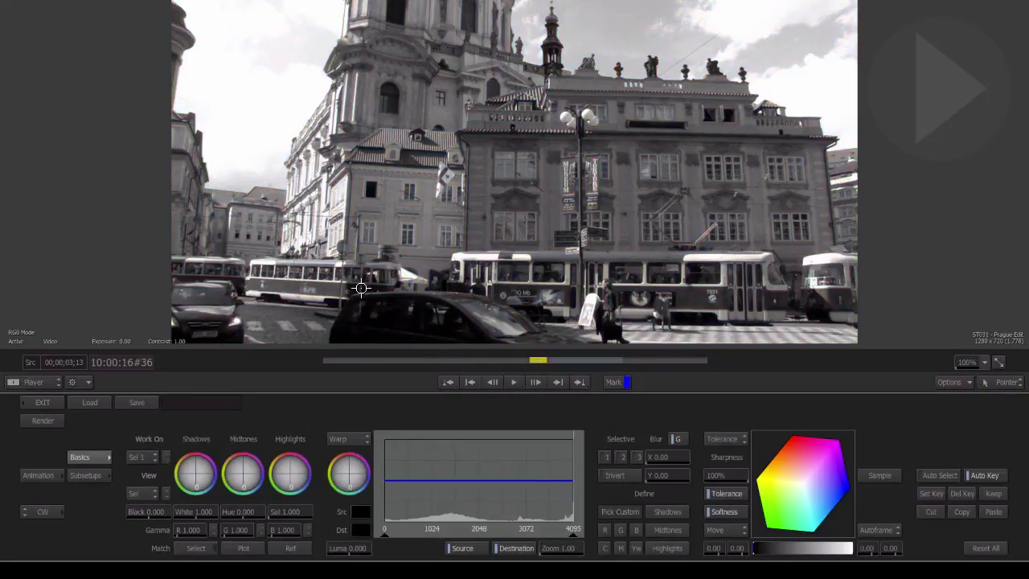
click(356, 287)
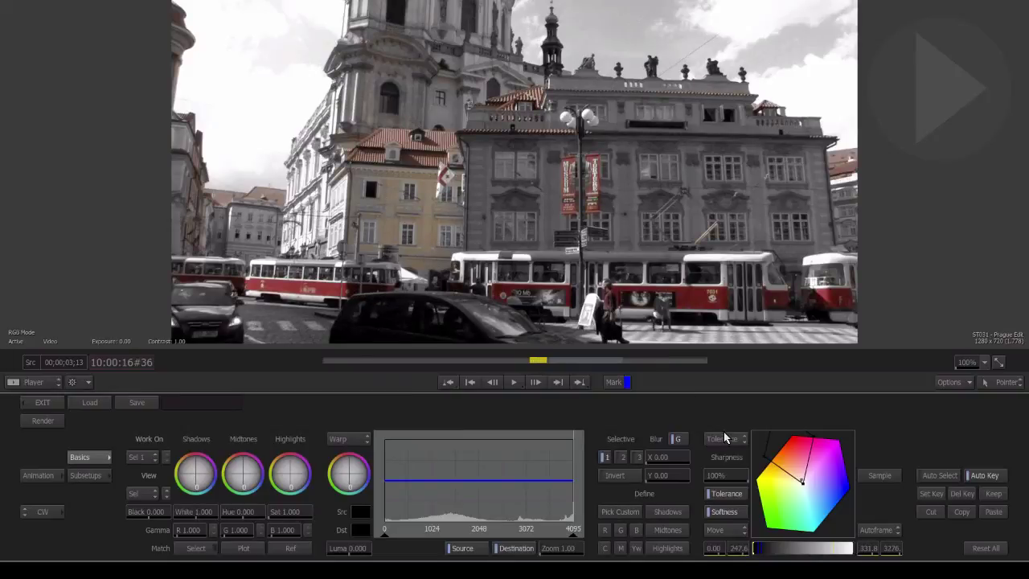
click(139, 495)
click(138, 496)
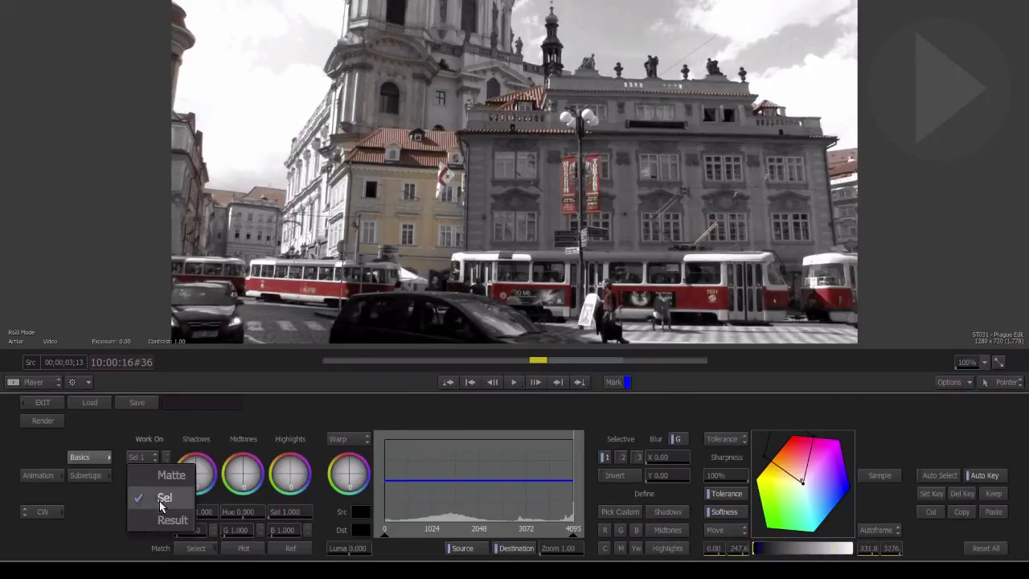
Step: Shift the selection's hue through 34, 45 and 57 to ochre orange, then exit the editor
click(238, 515)
text(34)
key(Return)
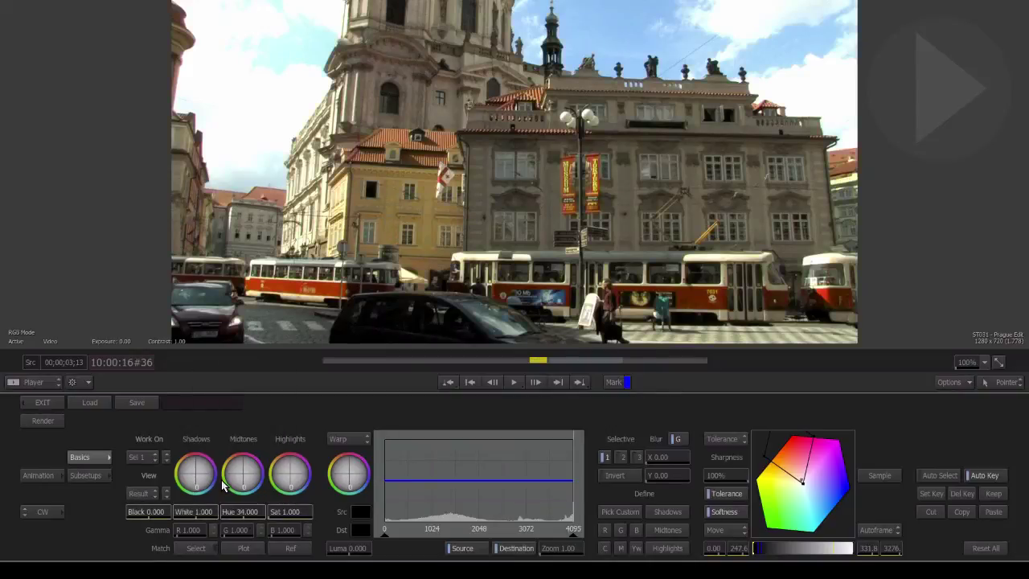
click(241, 515)
text(45)
key(Return)
click(235, 514)
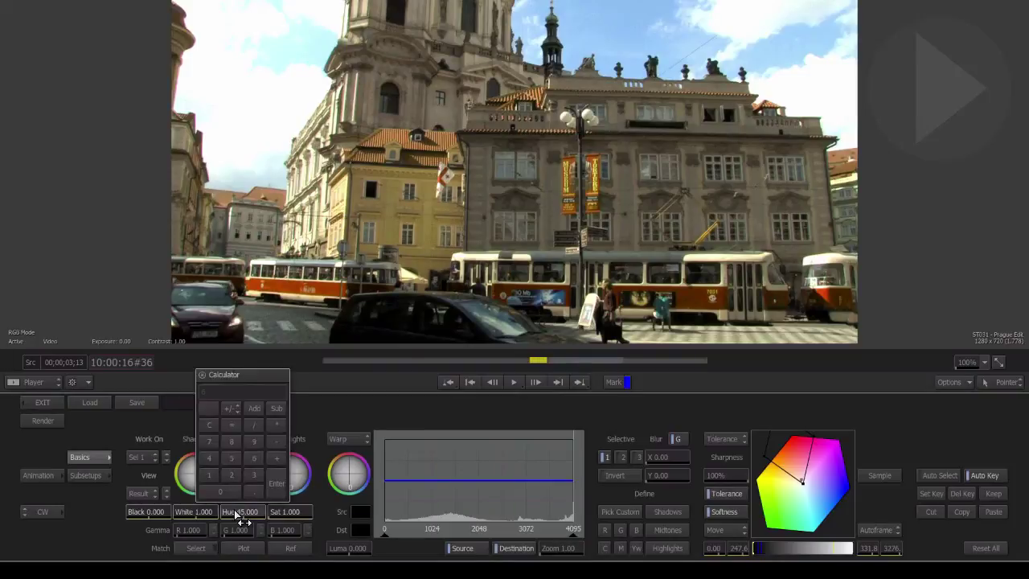
text(57)
key(Return)
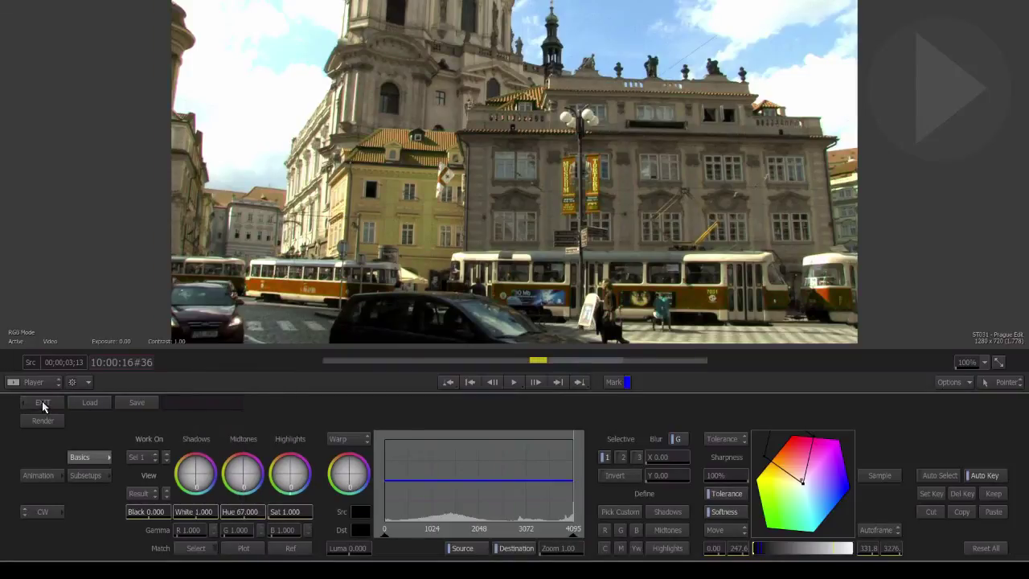
click(42, 404)
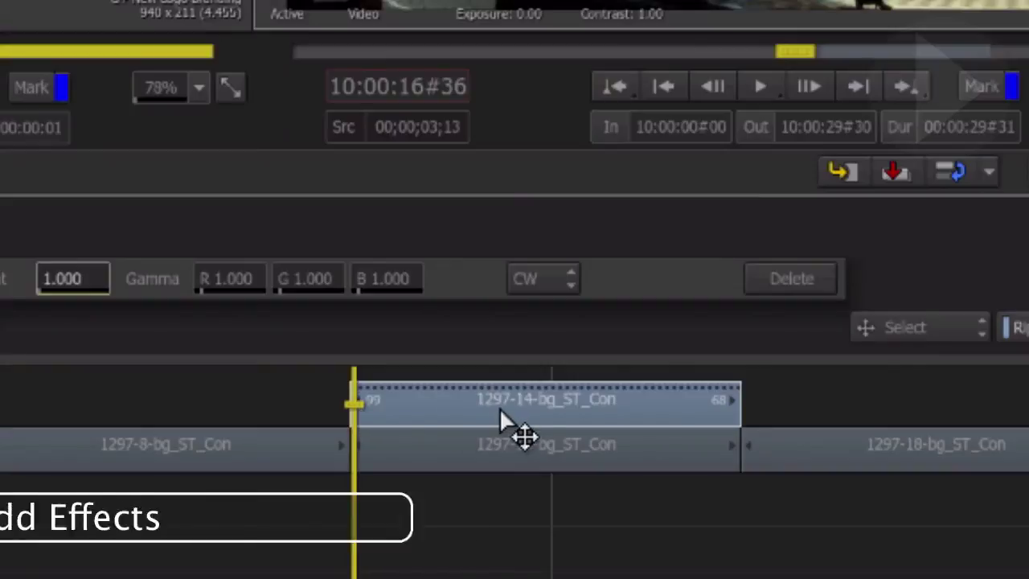
Step: Add a Wipe effect after Colour Correct on the tram clip
key(ctrl+Tab)
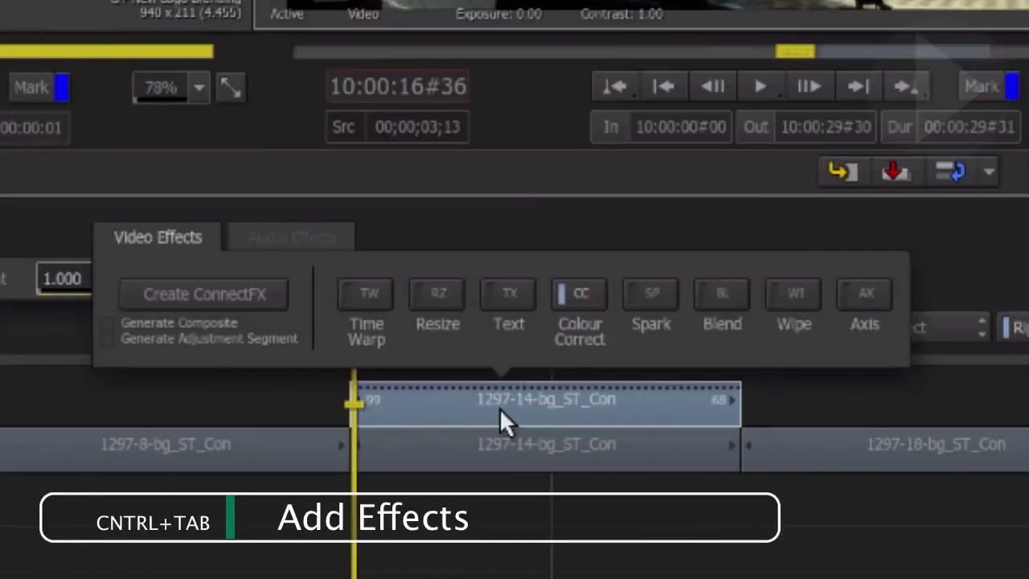
click(787, 296)
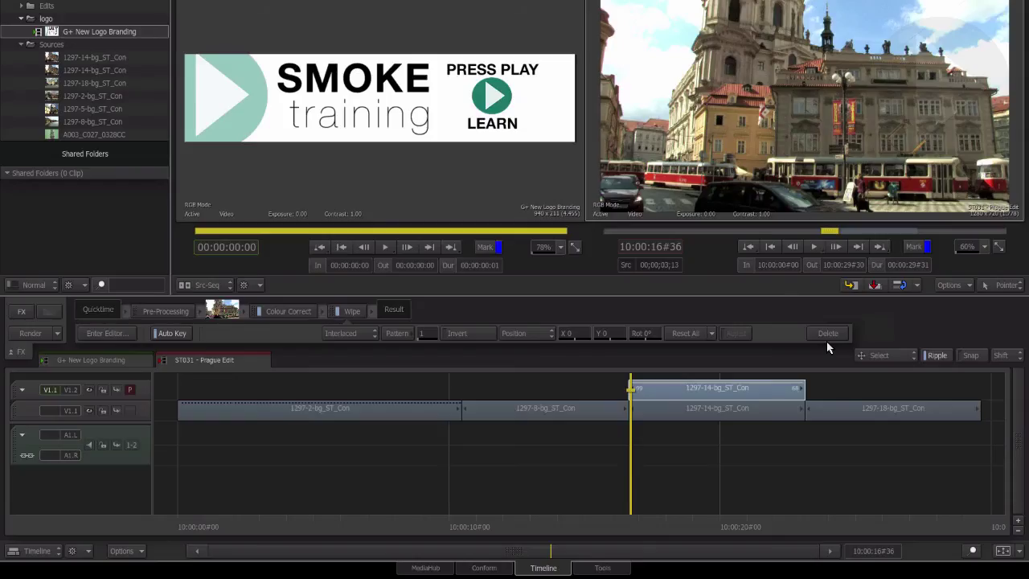
Step: In the Wipe editor, go to the first frame and delete the existing wipe shape
click(122, 334)
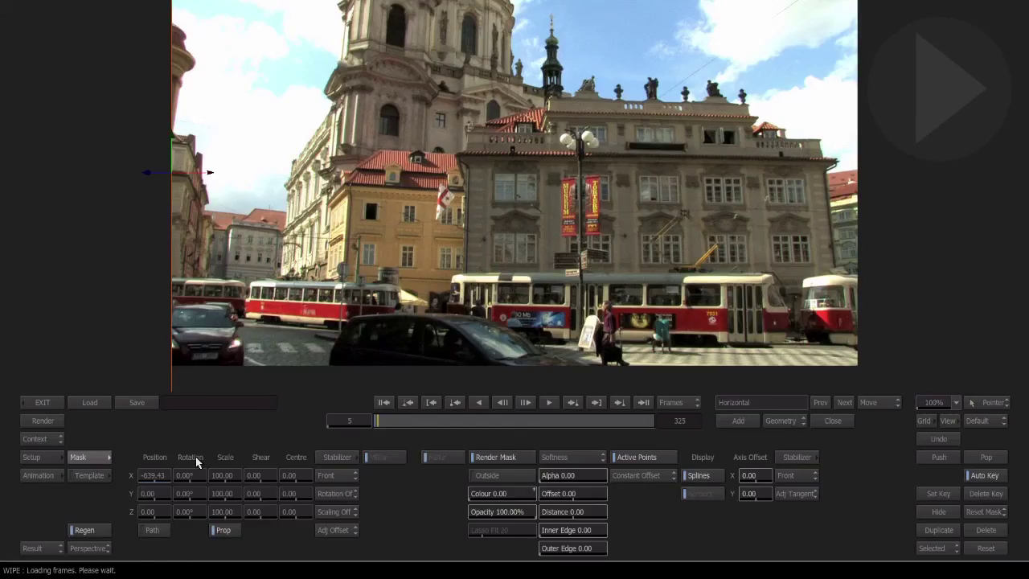
drag(403, 425, 345, 420)
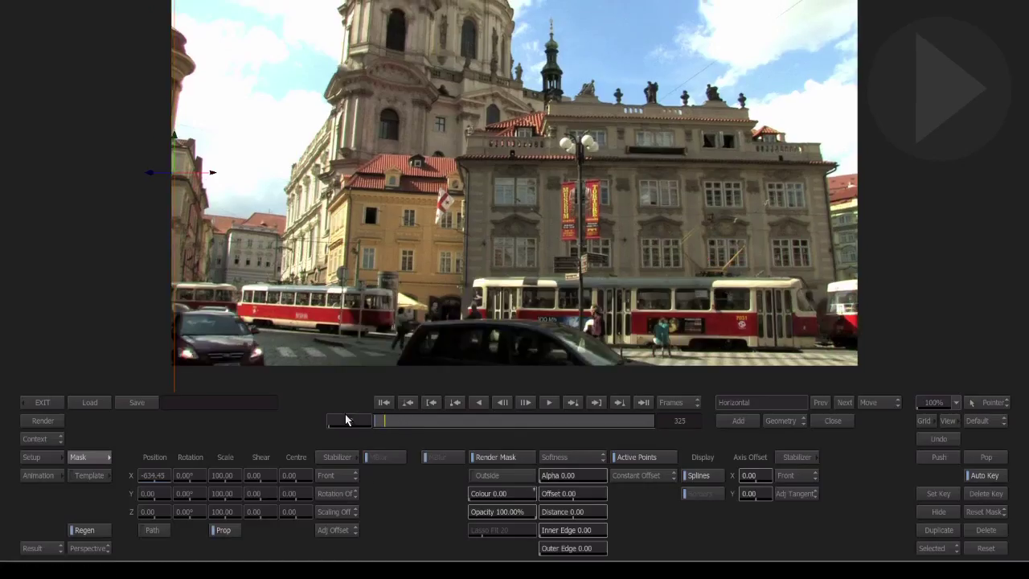
click(985, 533)
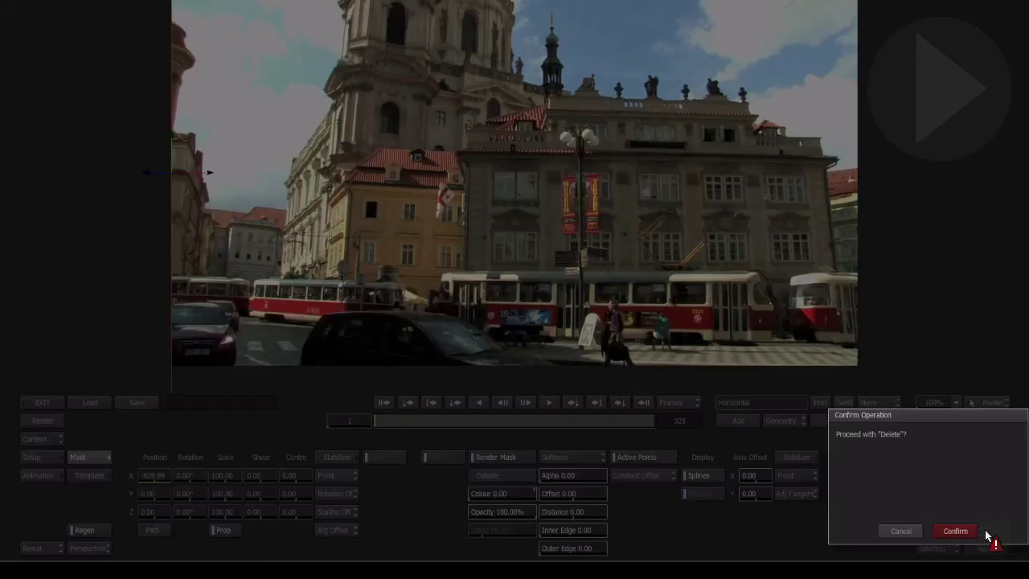
click(967, 534)
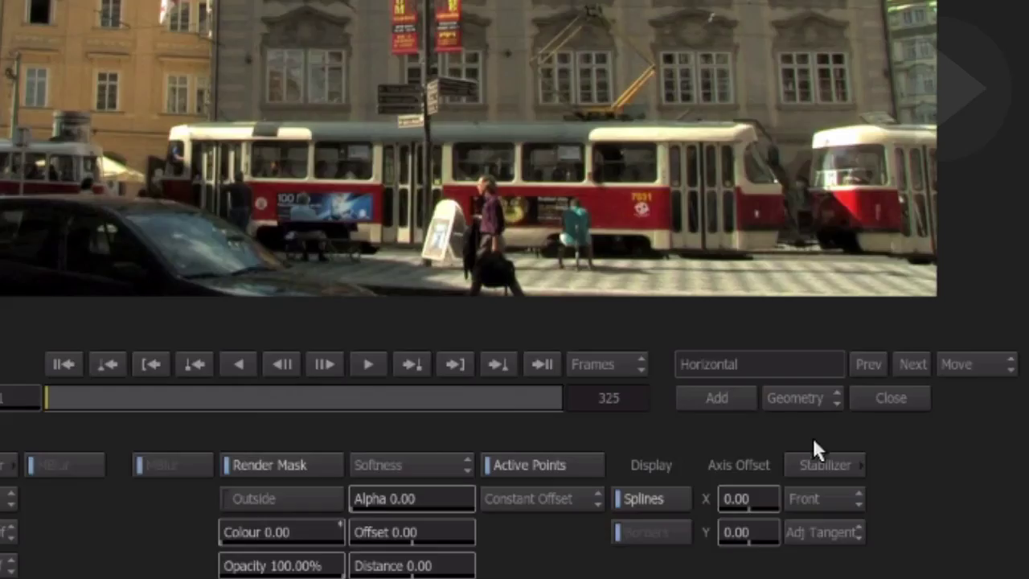
Step: Draw a closed geom1 spline around the trams' lower band and offset it to Y -196.18
click(719, 400)
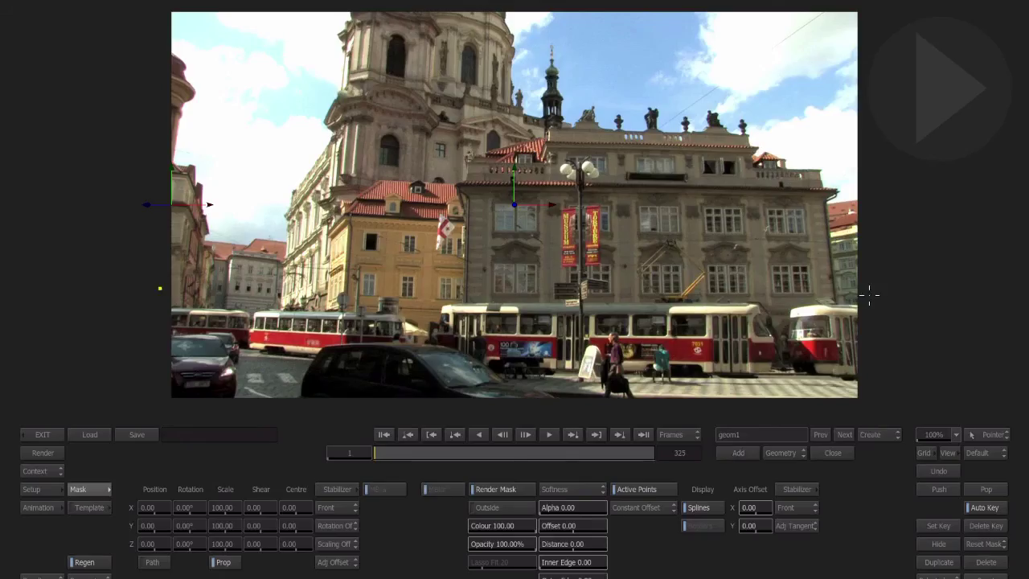
click(869, 295)
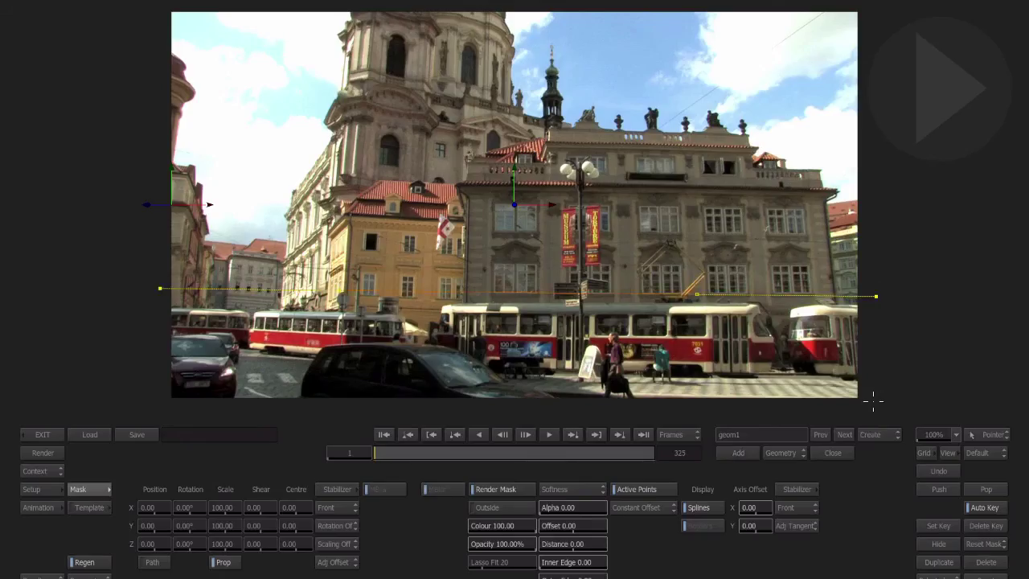
drag(872, 409, 900, 406)
click(160, 288)
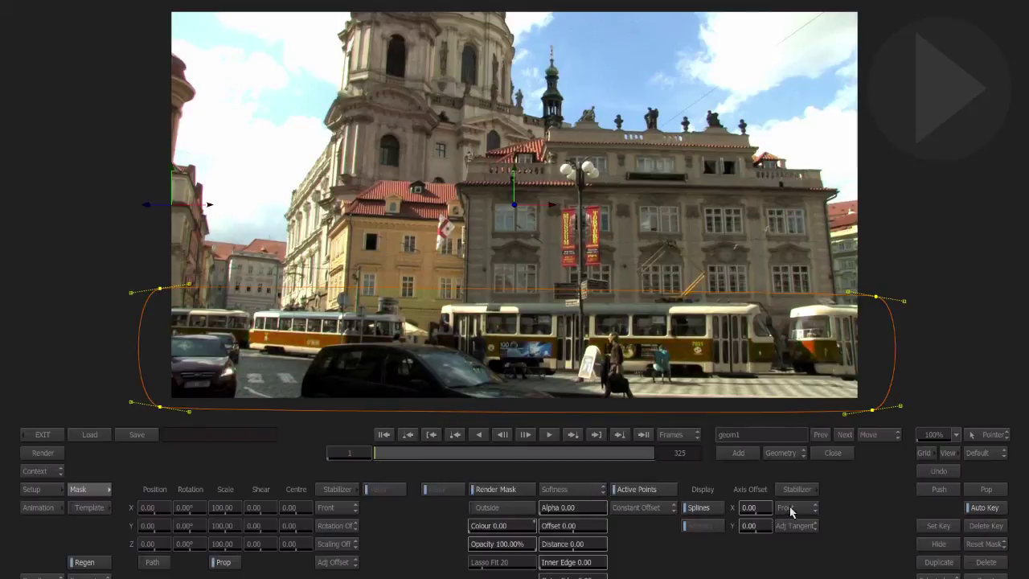
drag(410, 455, 523, 443)
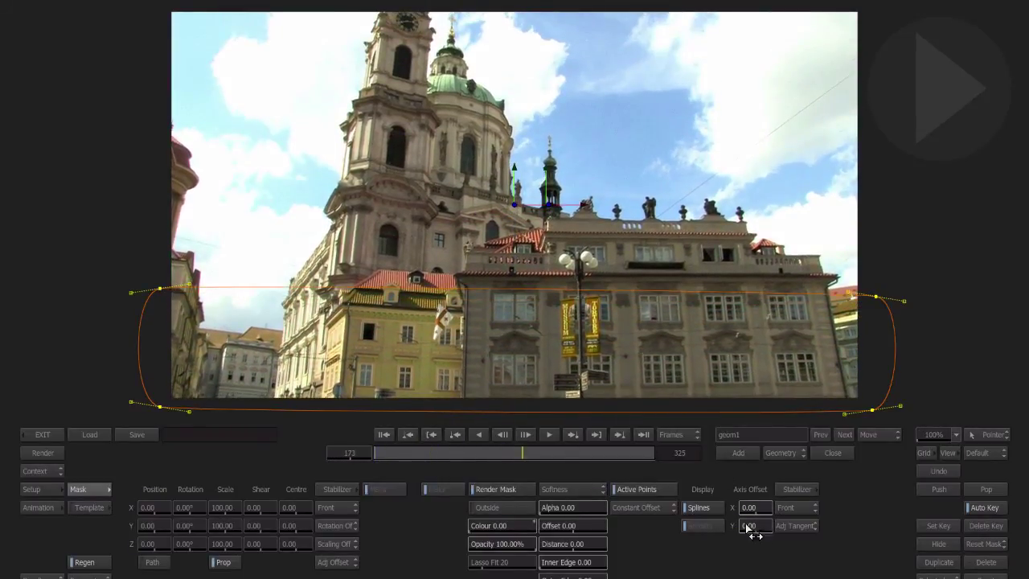
drag(747, 526, 755, 525)
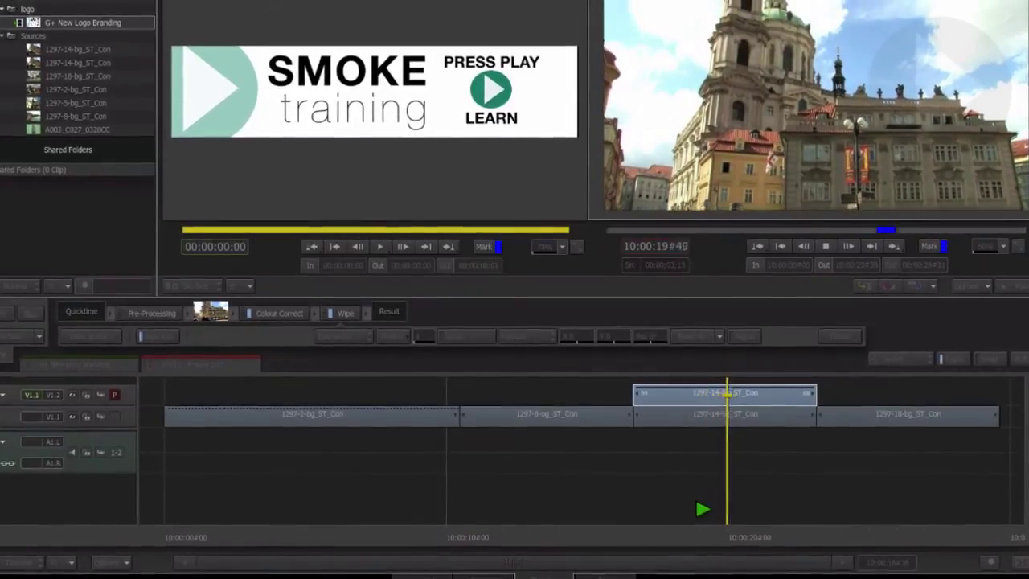
Step: Stop playback on the tram shot at 10:00:16#40 and toggle the V1.1/V1.2 track patch
key(space)
click(692, 531)
drag(694, 539, 643, 524)
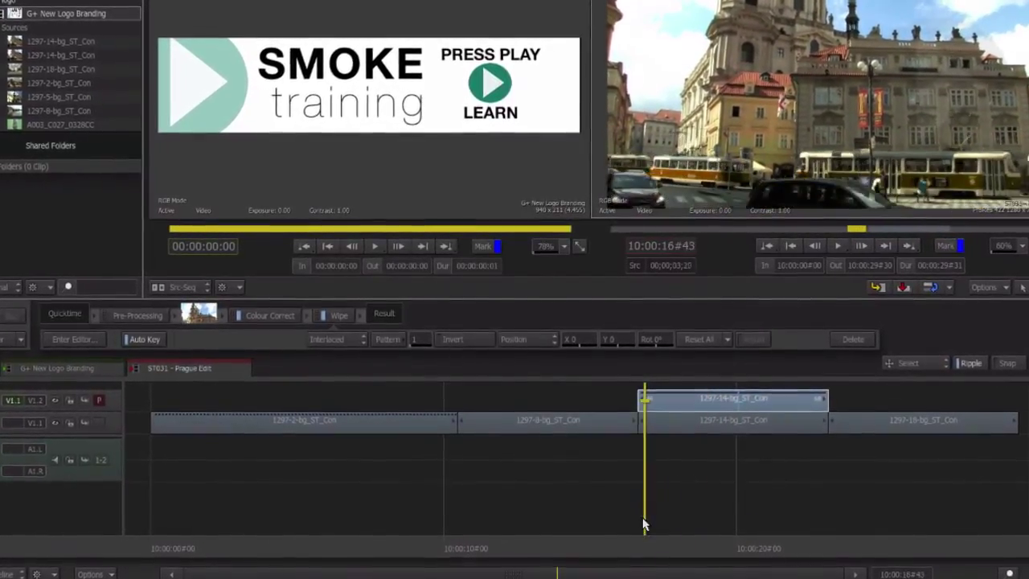
click(655, 434)
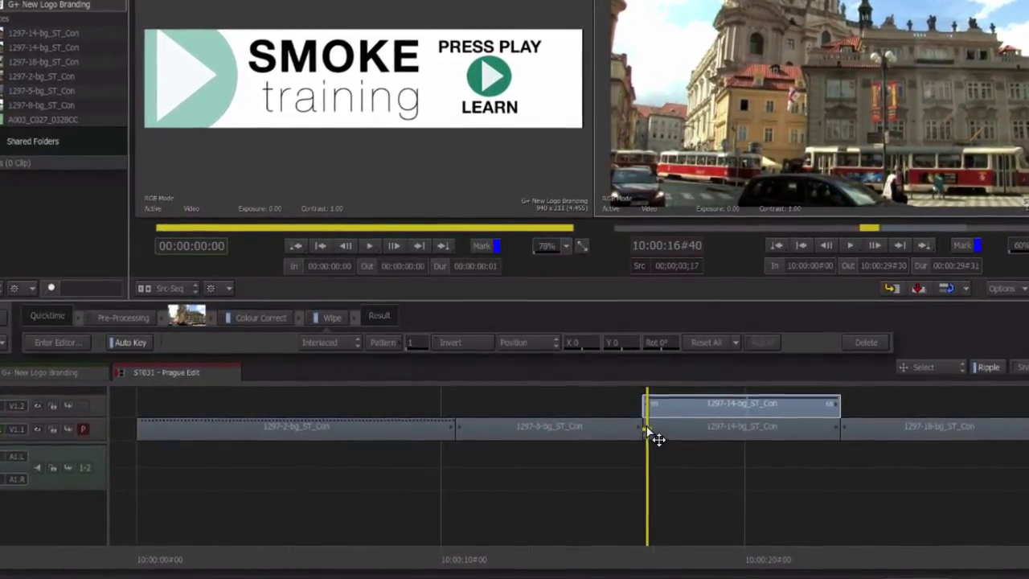
click(646, 409)
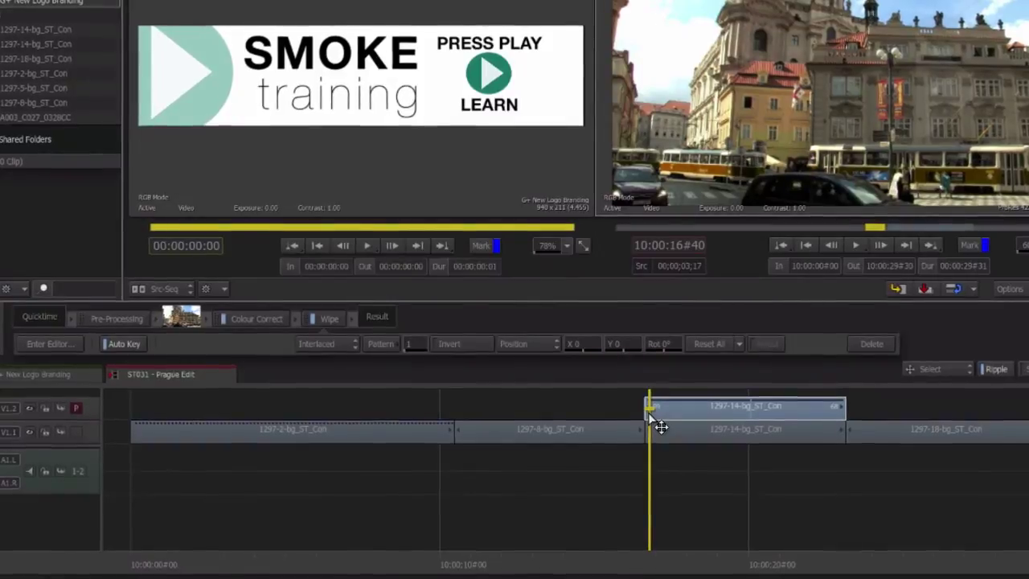